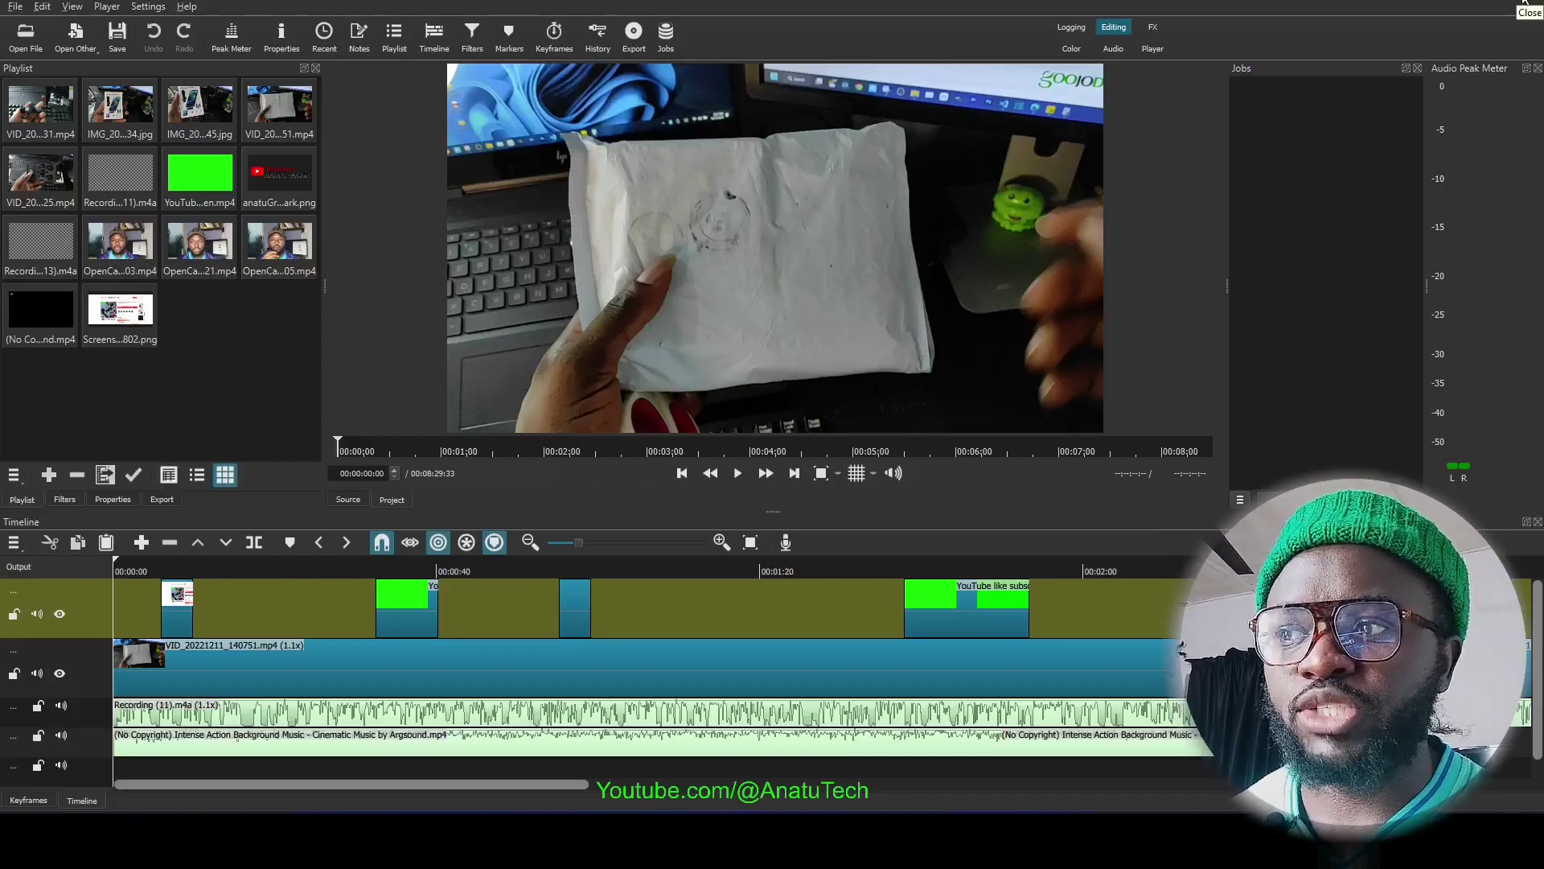
Close Shotcut and the VLC player to reveal the Wireless Lav mic folder.
{"action": "left_click", "coordinate": [1523, 4]}
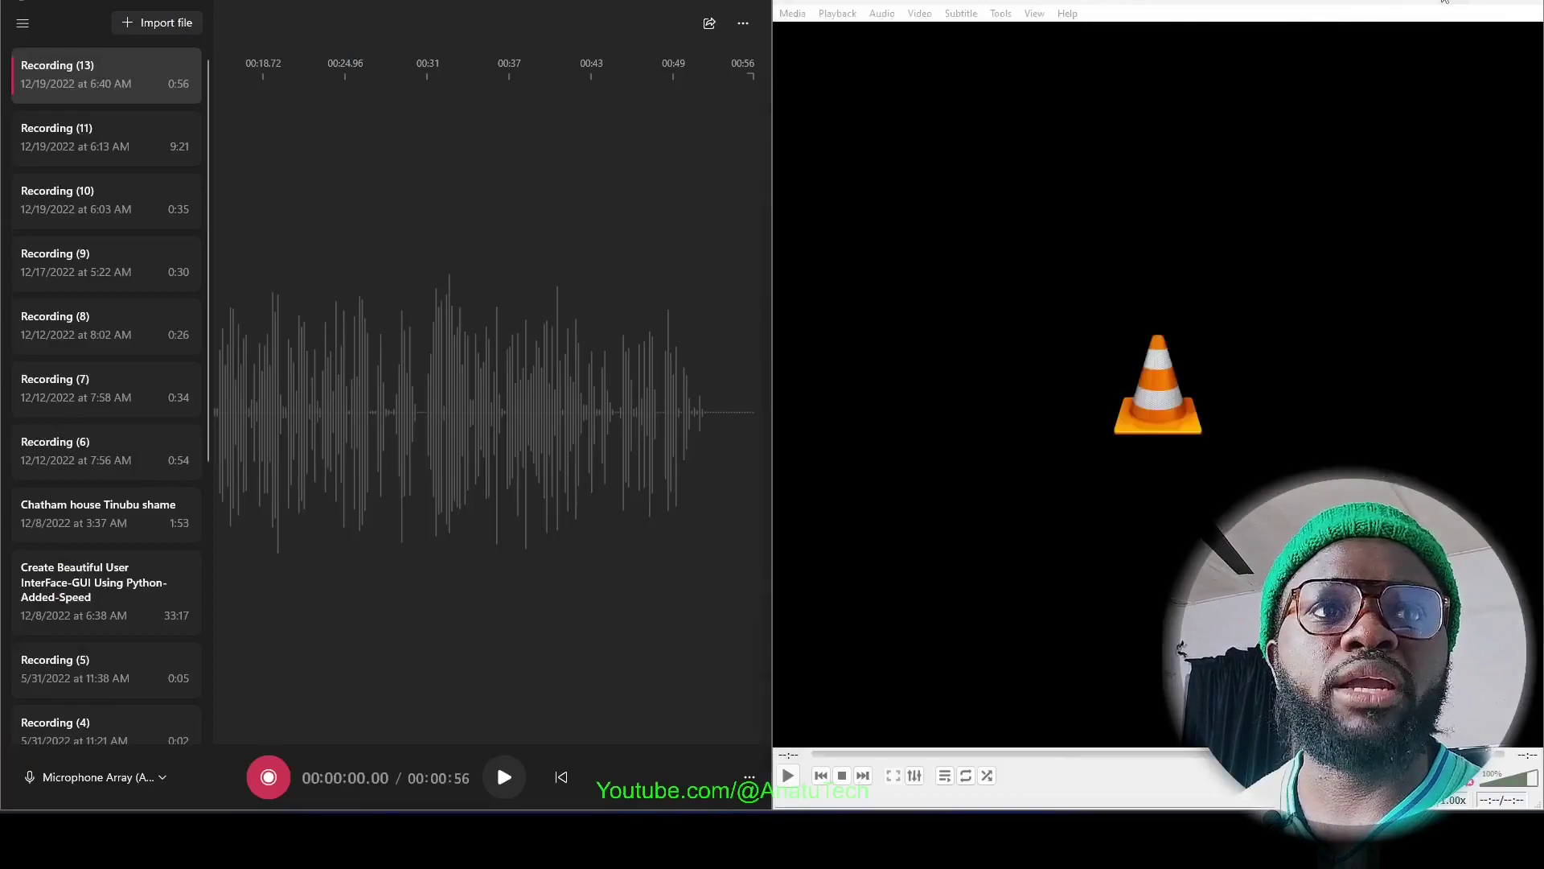
{"action": "left_click", "coordinate": [1444, 2]}
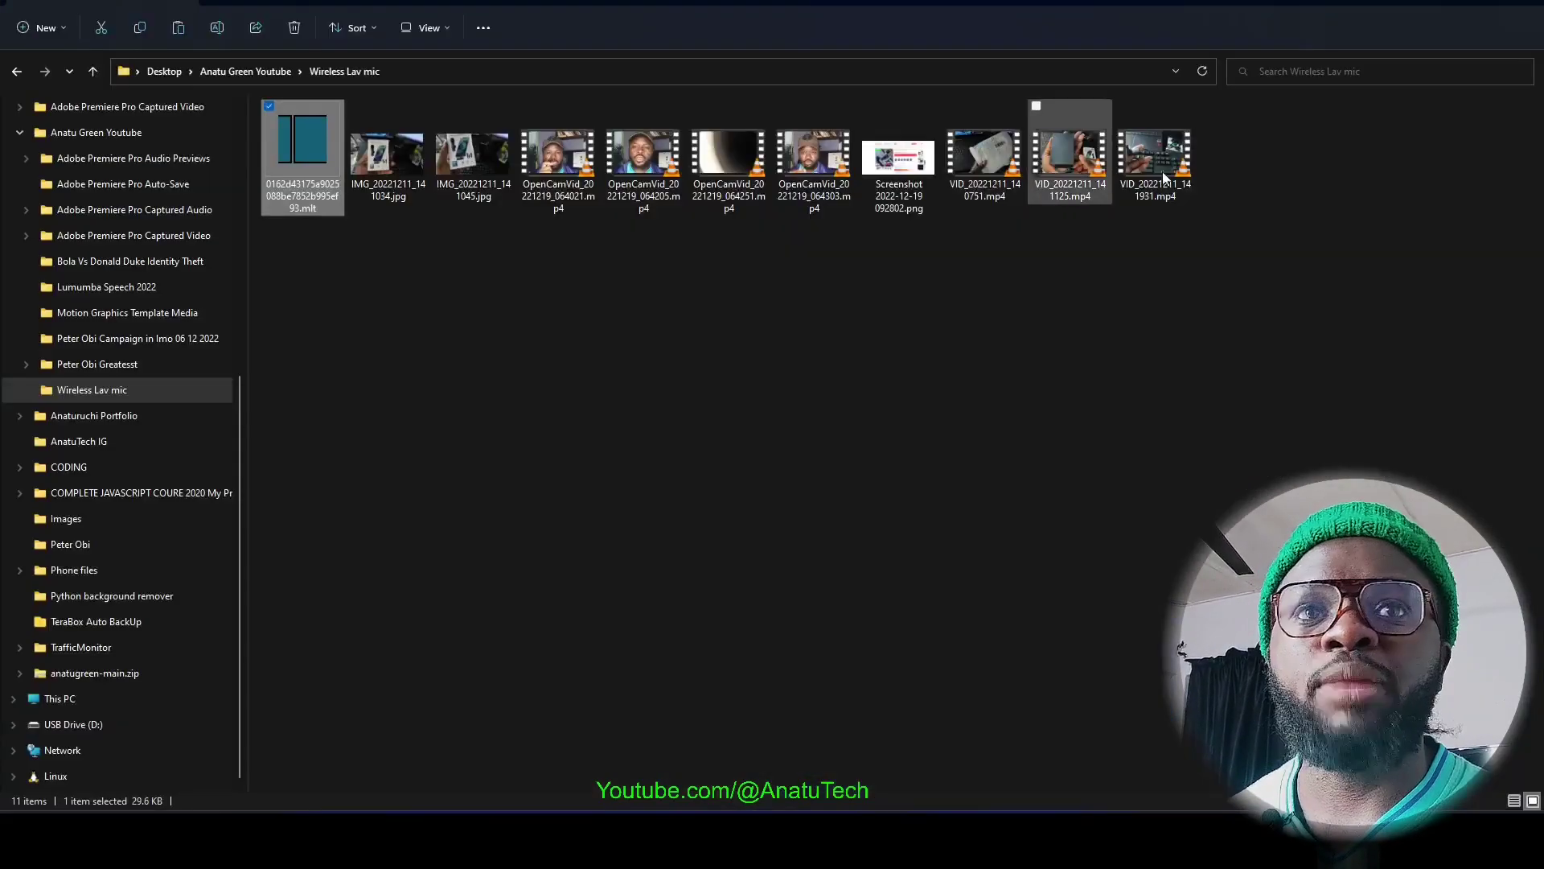
Maximize the Wireless Lav mic folder window in File Explorer.
{"action": "double_click", "coordinate": [1352, 195]}
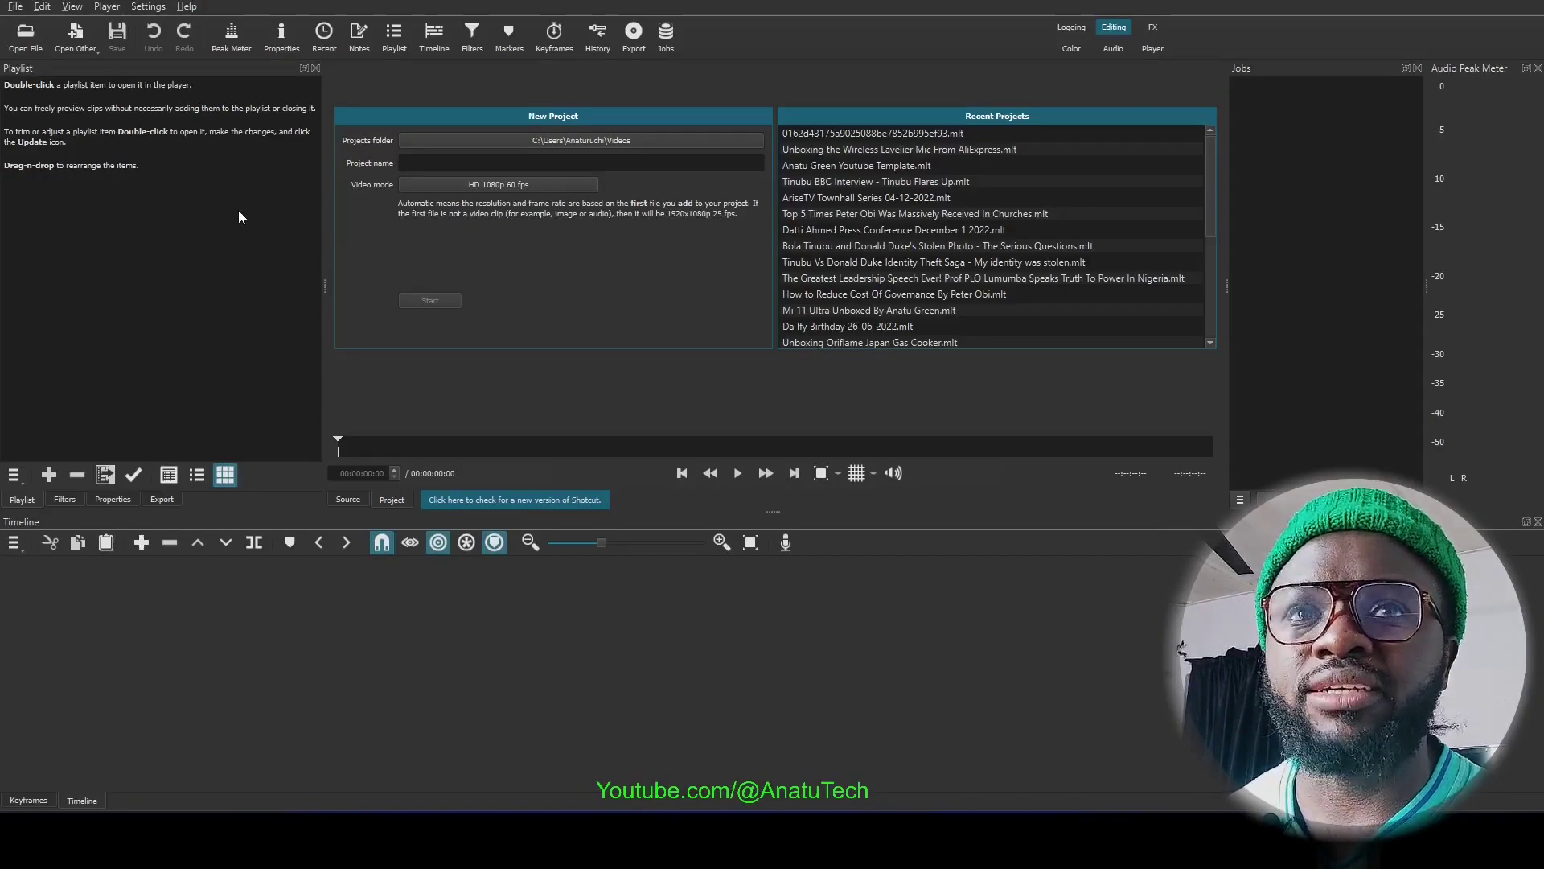
Reopen the unboxing project from Recent Projects, which loads empty, and open Settings.
{"action": "left_click", "coordinate": [815, 152]}
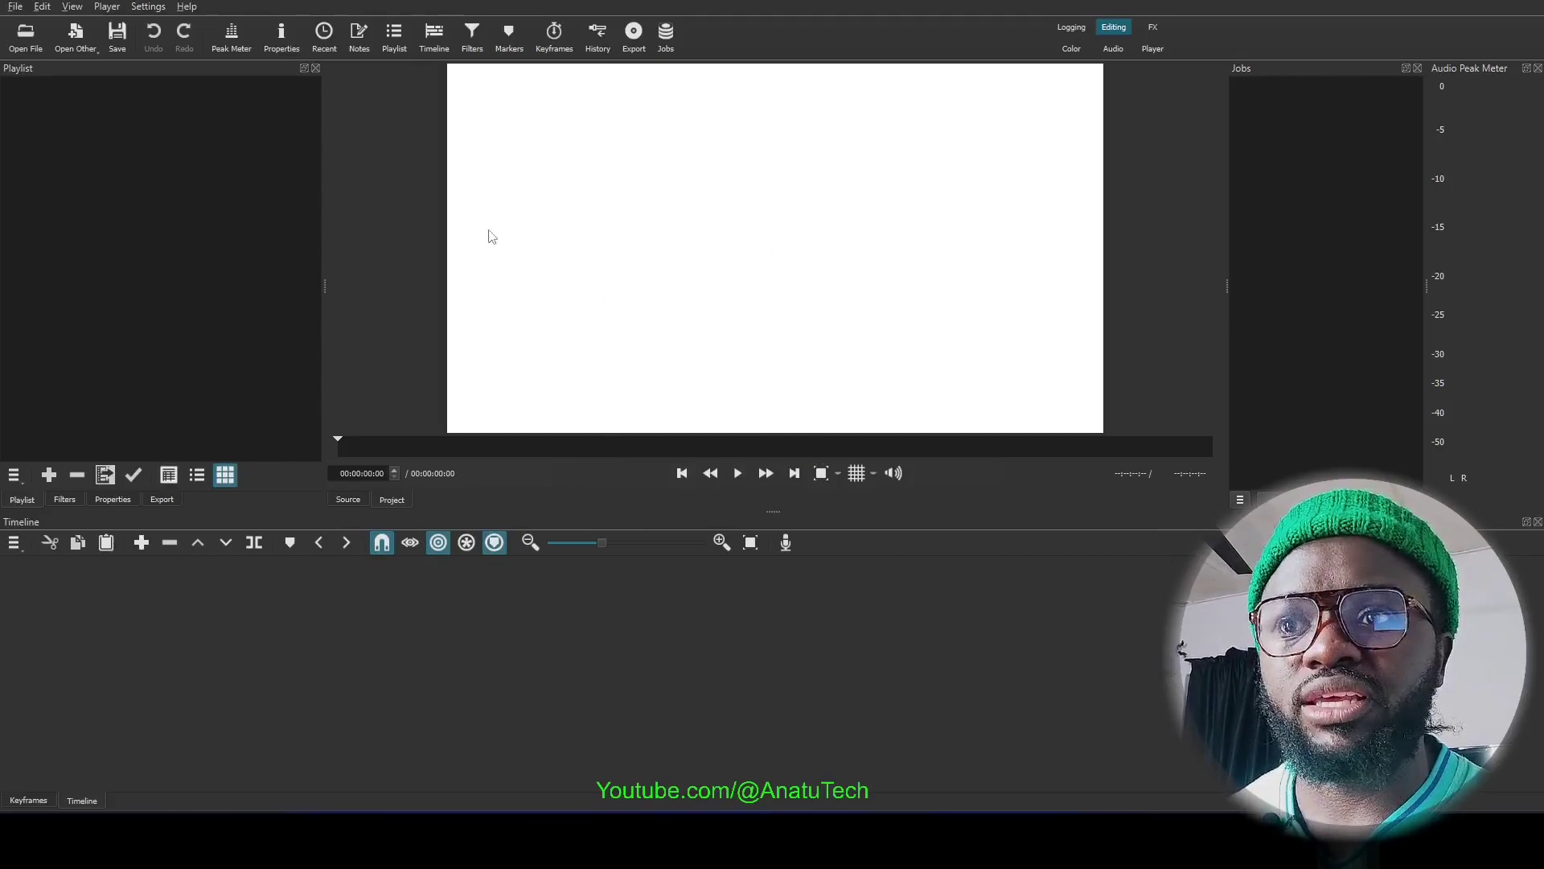
{"action": "left_click", "coordinate": [148, 8]}
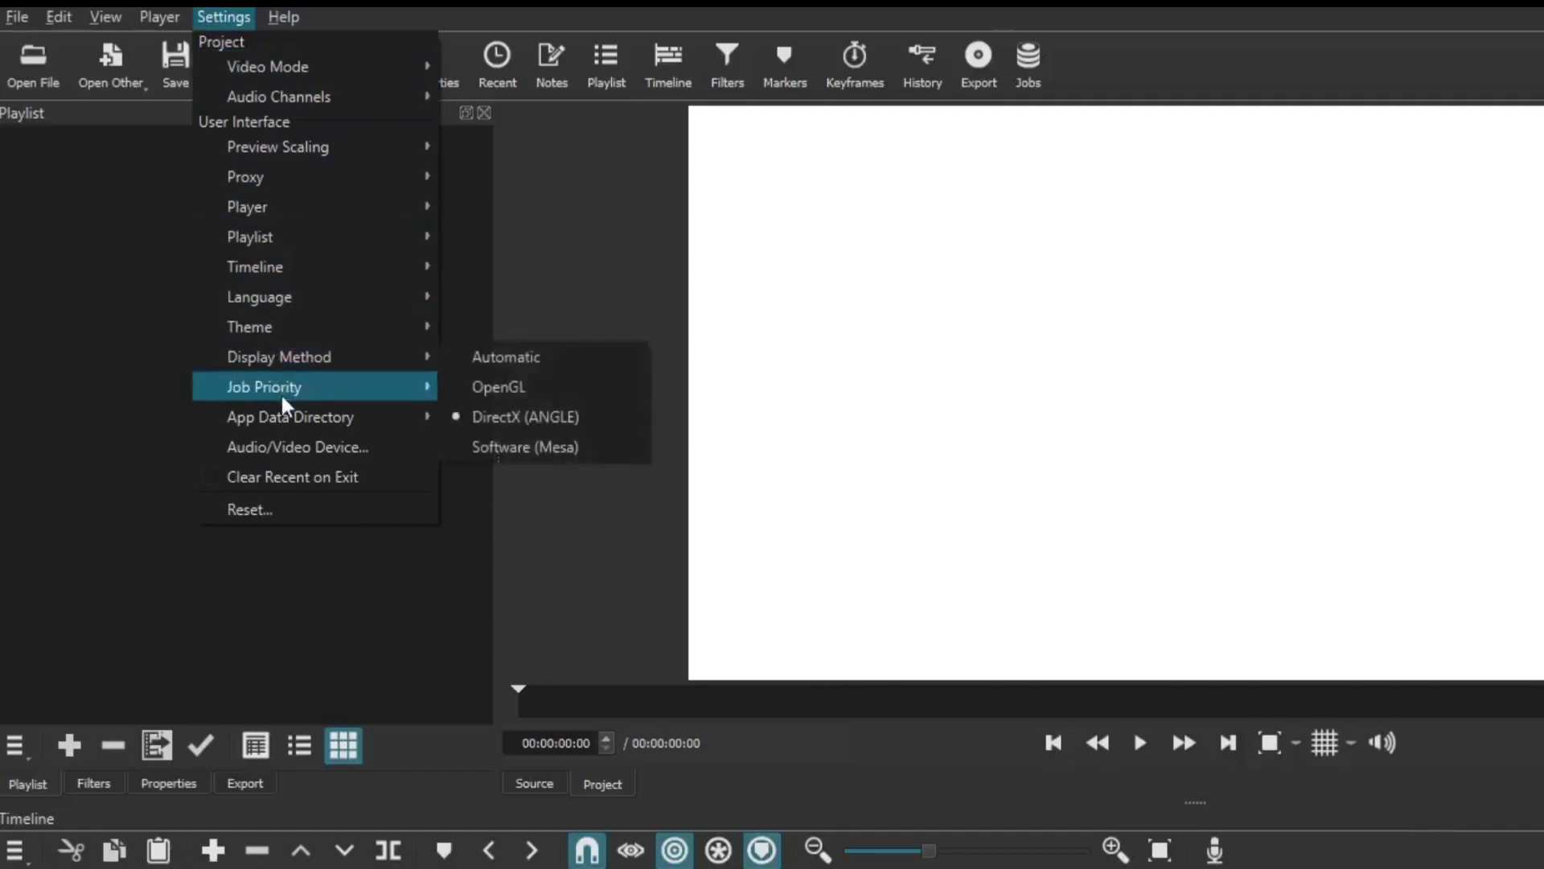
Show the Shotcut app data directory in File Explorer from Settings > App Data Directory.
{"action": "mouse_move", "coordinate": [303, 384]}
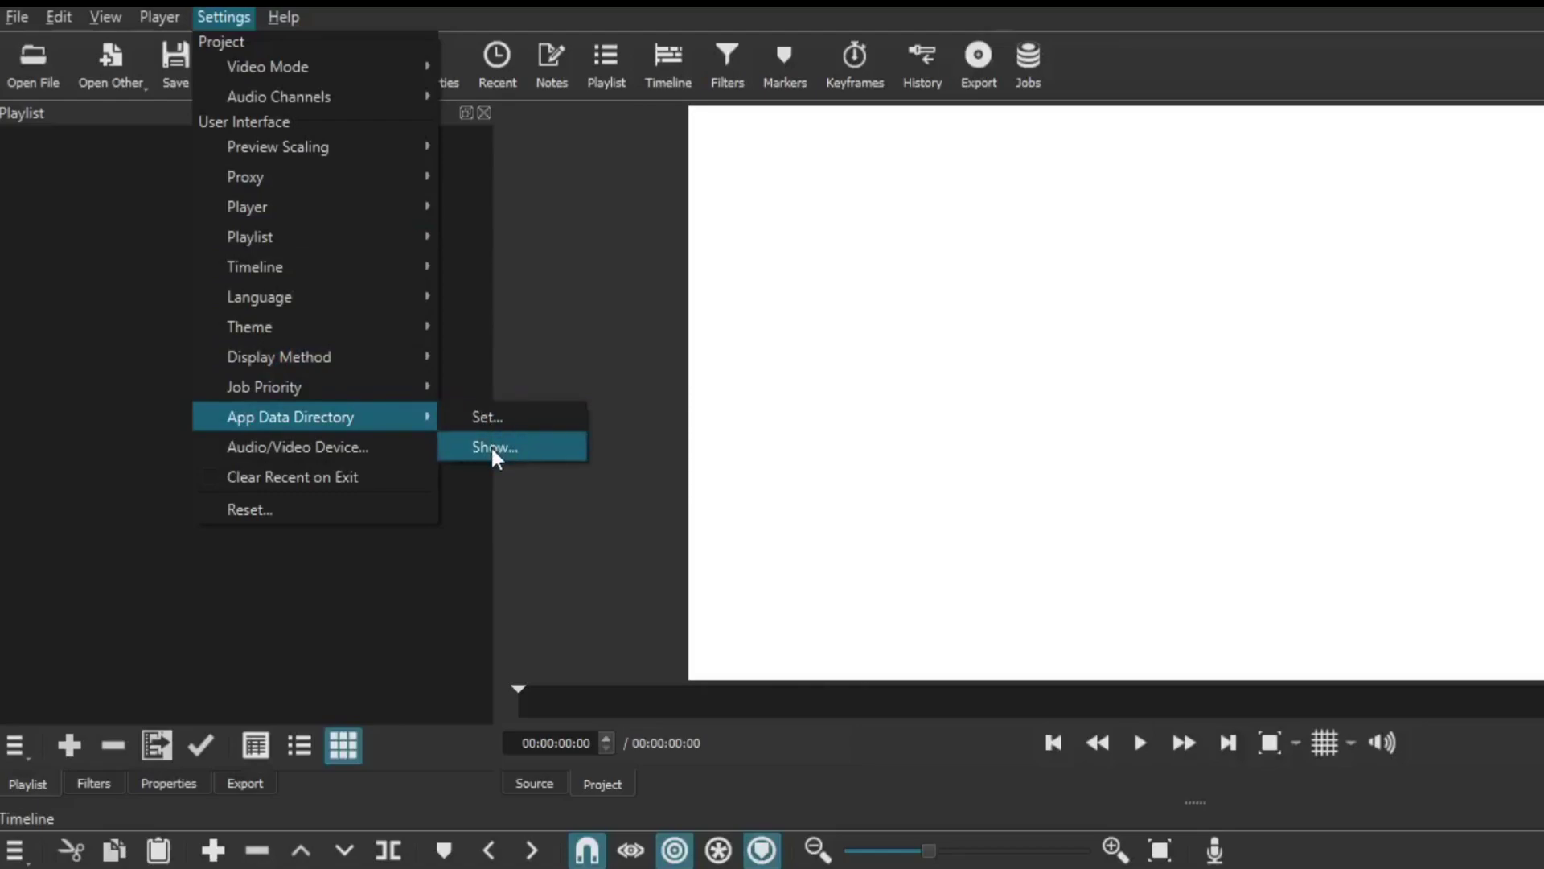
{"action": "left_click", "coordinate": [492, 446]}
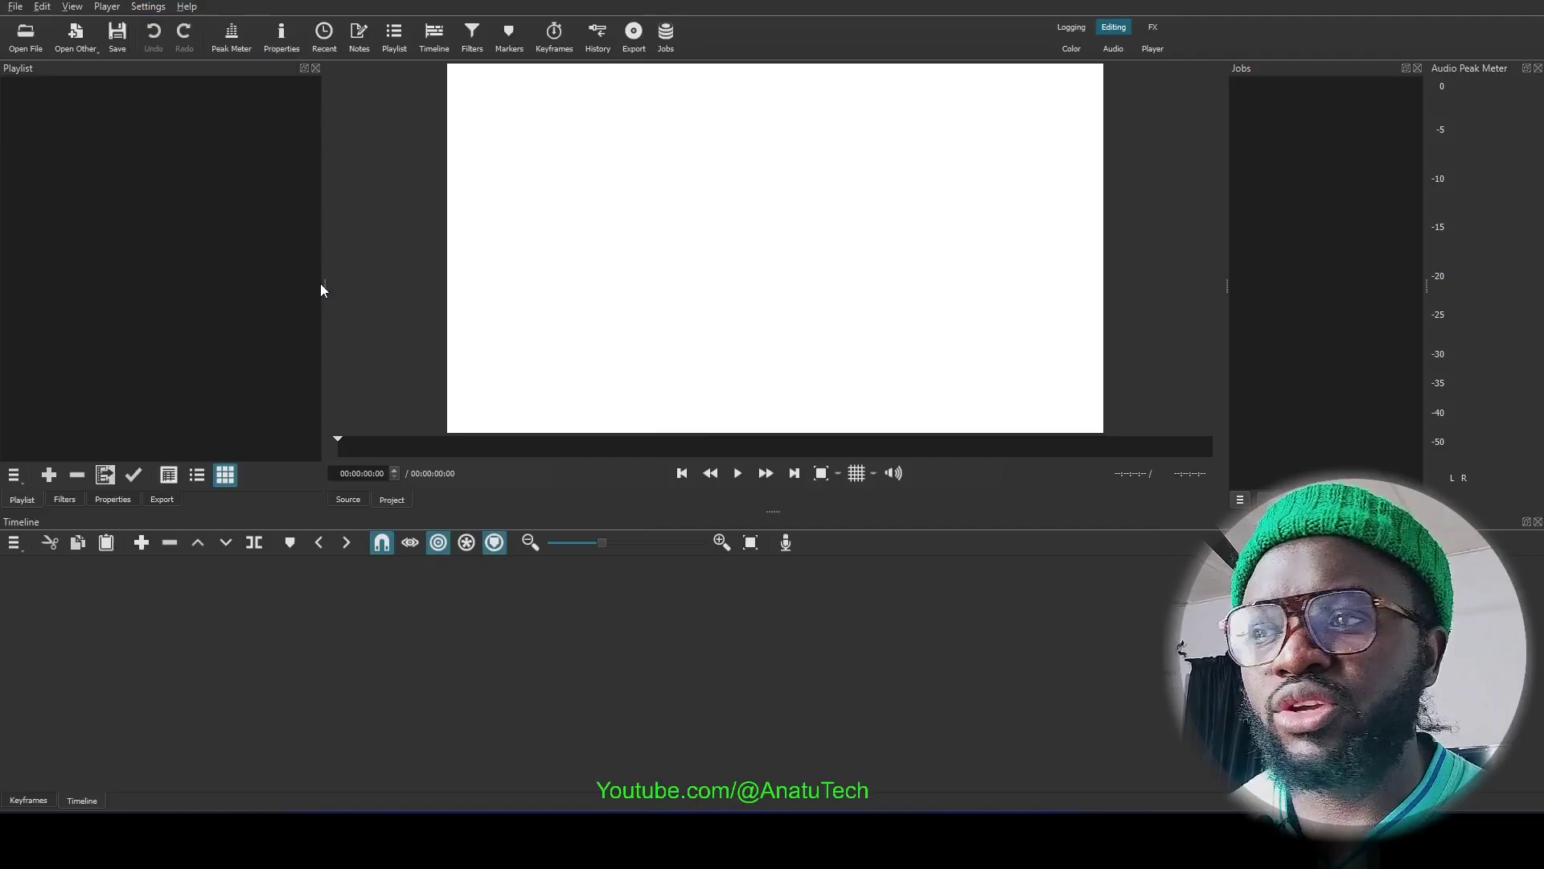
Maximize the Shotcut app data folder window by dragging it to the top edge.
{"action": "left_click_drag", "start_coordinate": [185, 308], "coordinate": [786, 1]}
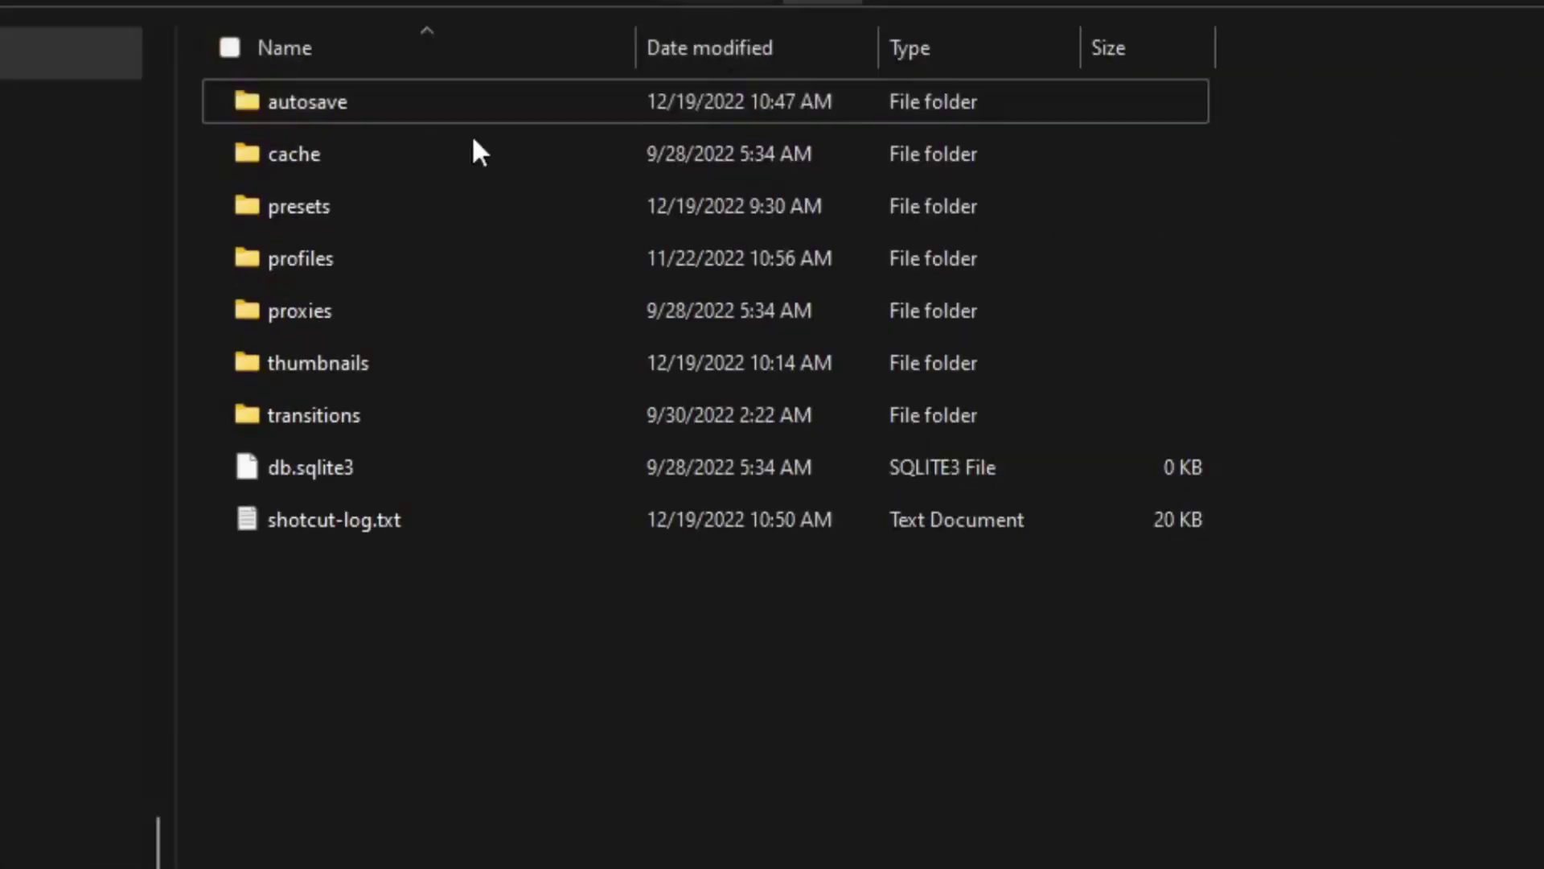
Open the autosave folder and load the 12/19/2022 autosave .mlt file in Shotcut.
{"action": "mouse_move", "coordinate": [341, 102]}
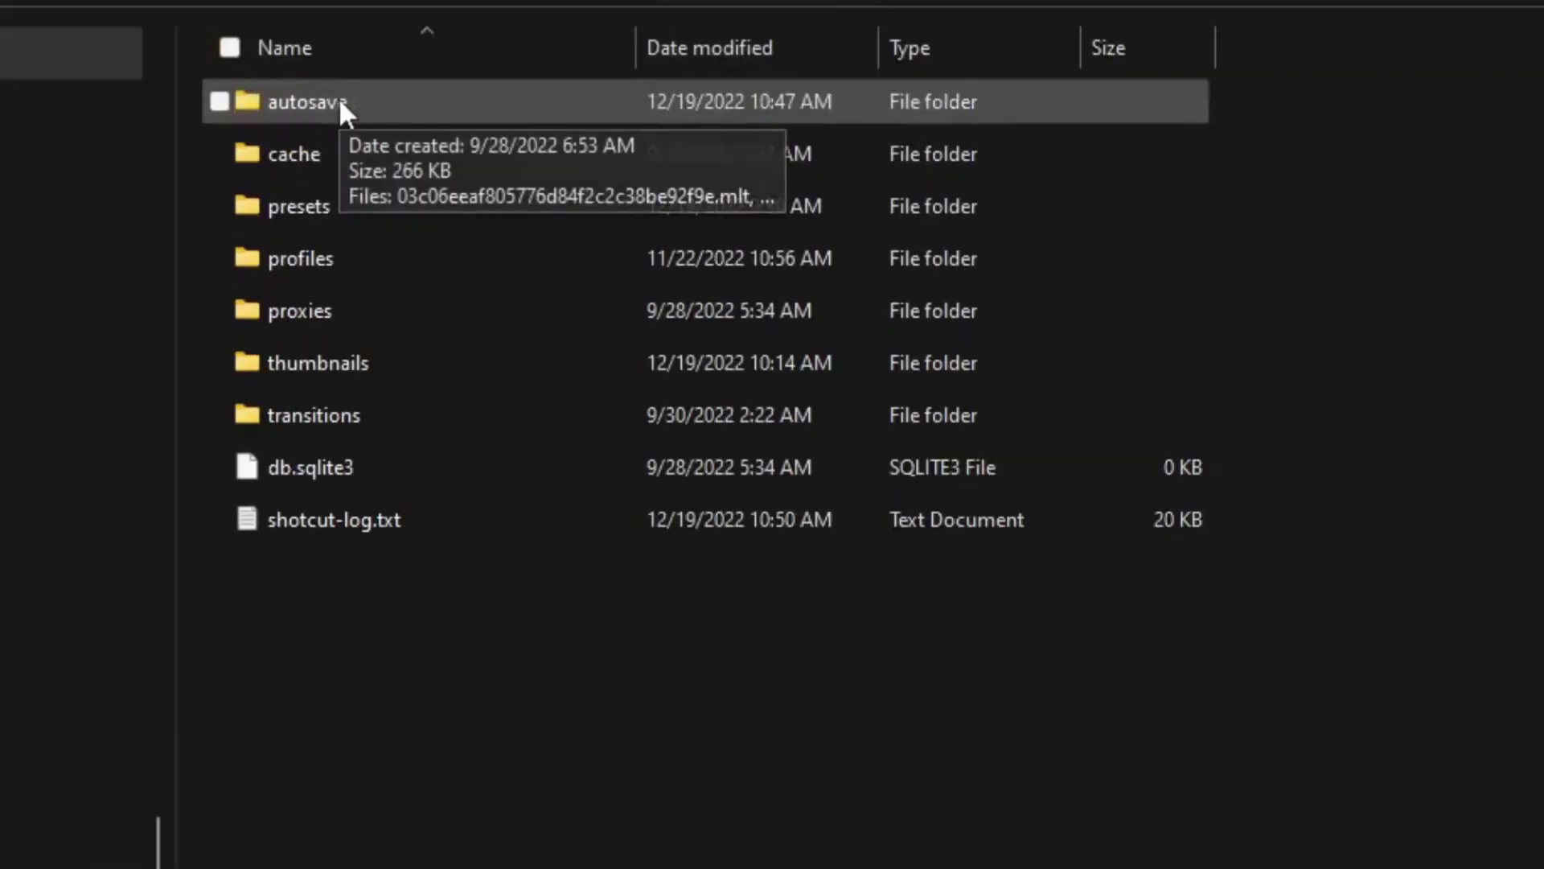
{"action": "double_click", "coordinate": [340, 102]}
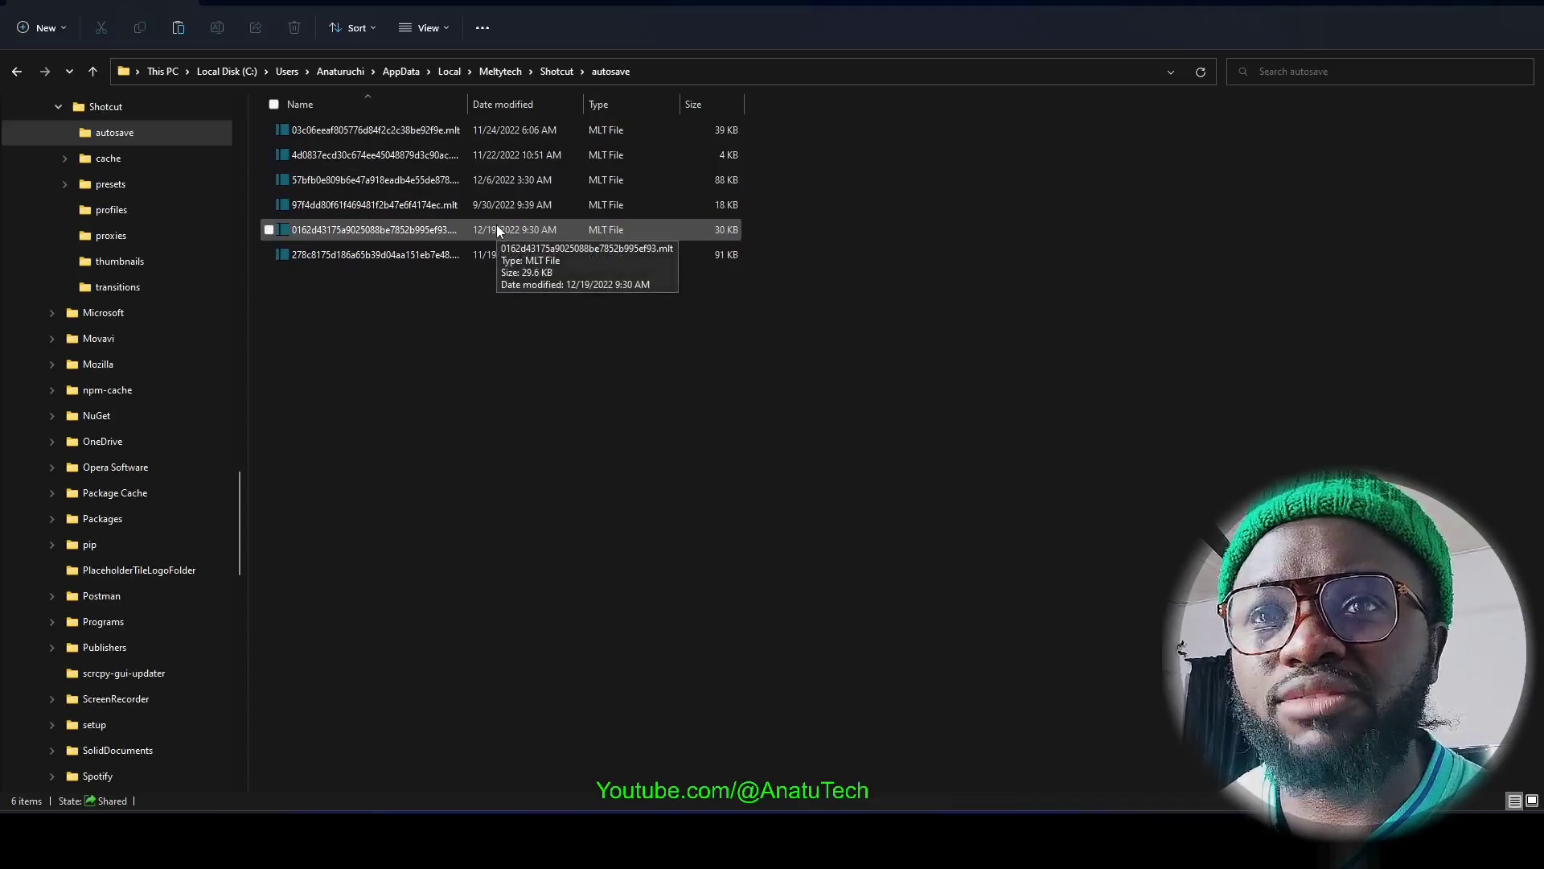
{"action": "left_click", "coordinate": [495, 230]}
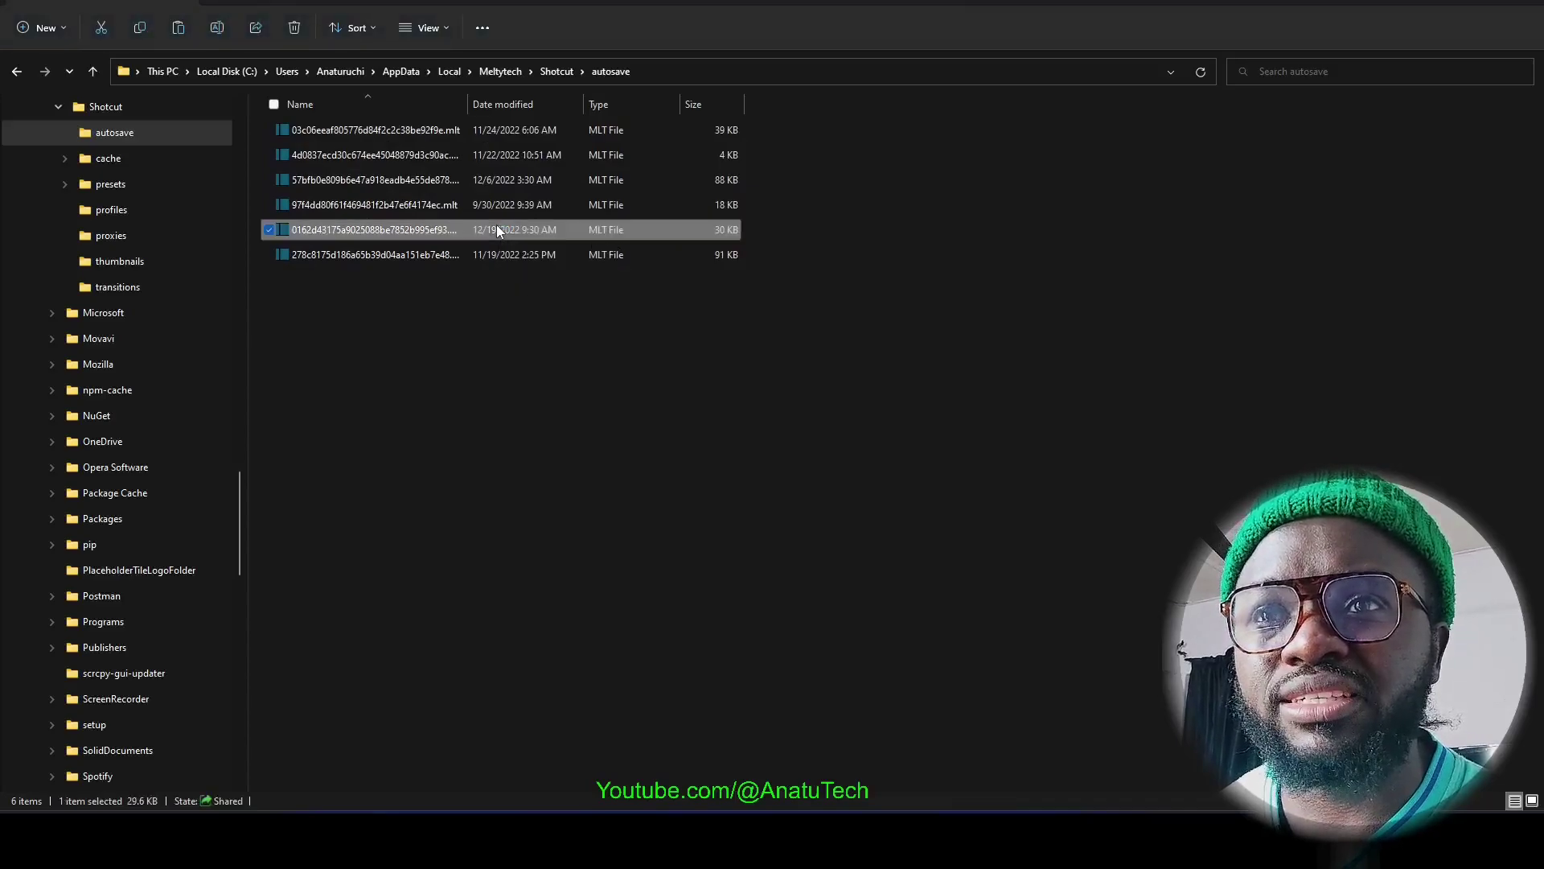
{"action": "key", "text": "alt+Tab"}
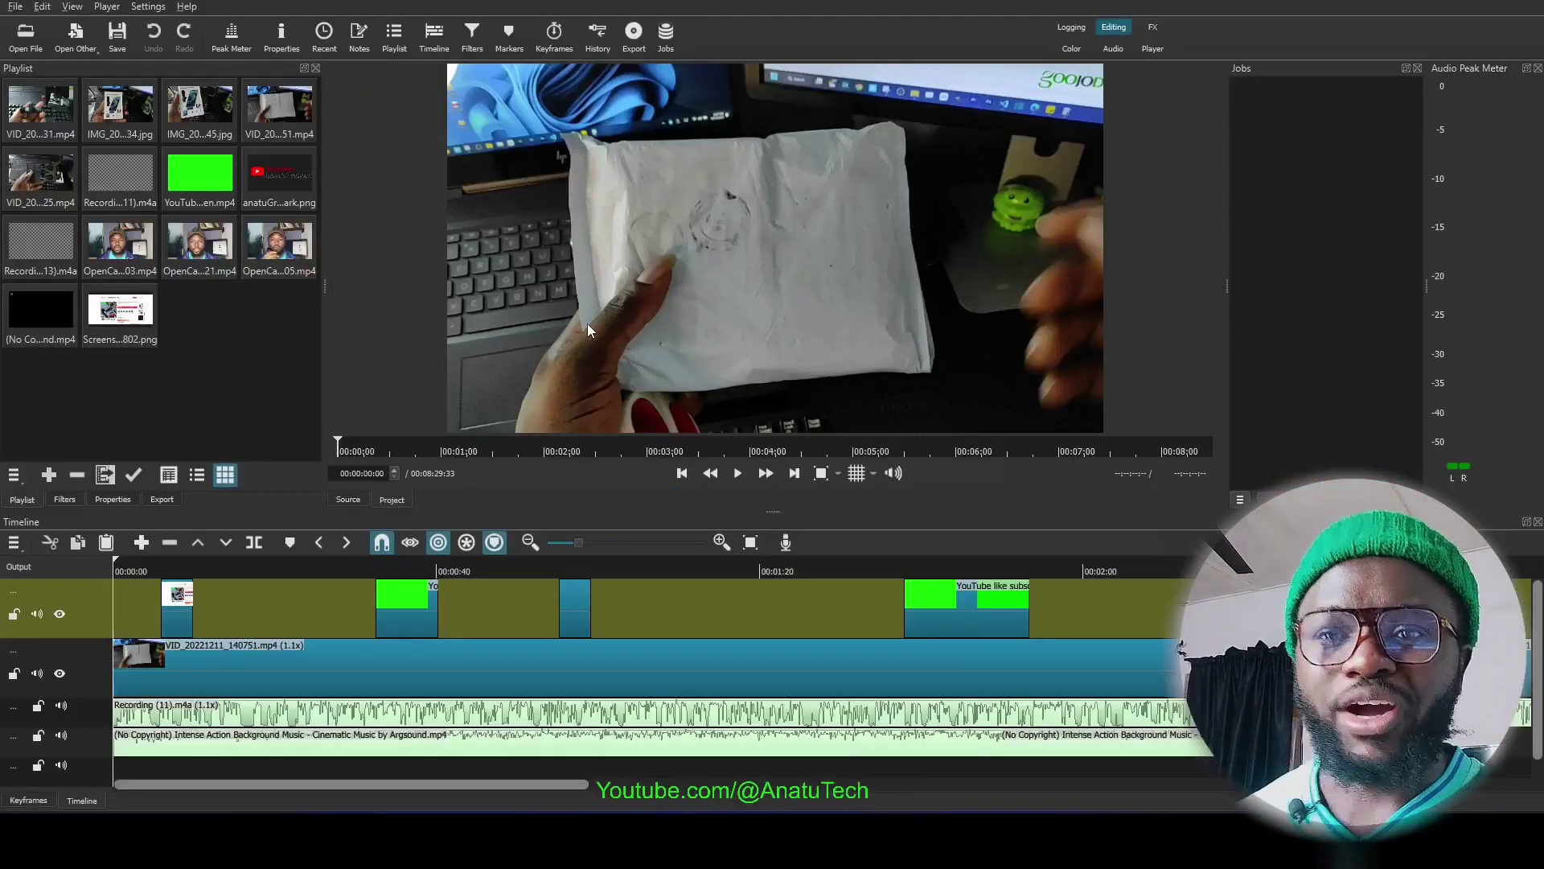
Scrub through the recovered timeline from the AliExpress screenshot to around 00:01:44.
{"action": "left_click_drag", "start_coordinate": [170, 567], "coordinate": [439, 570]}
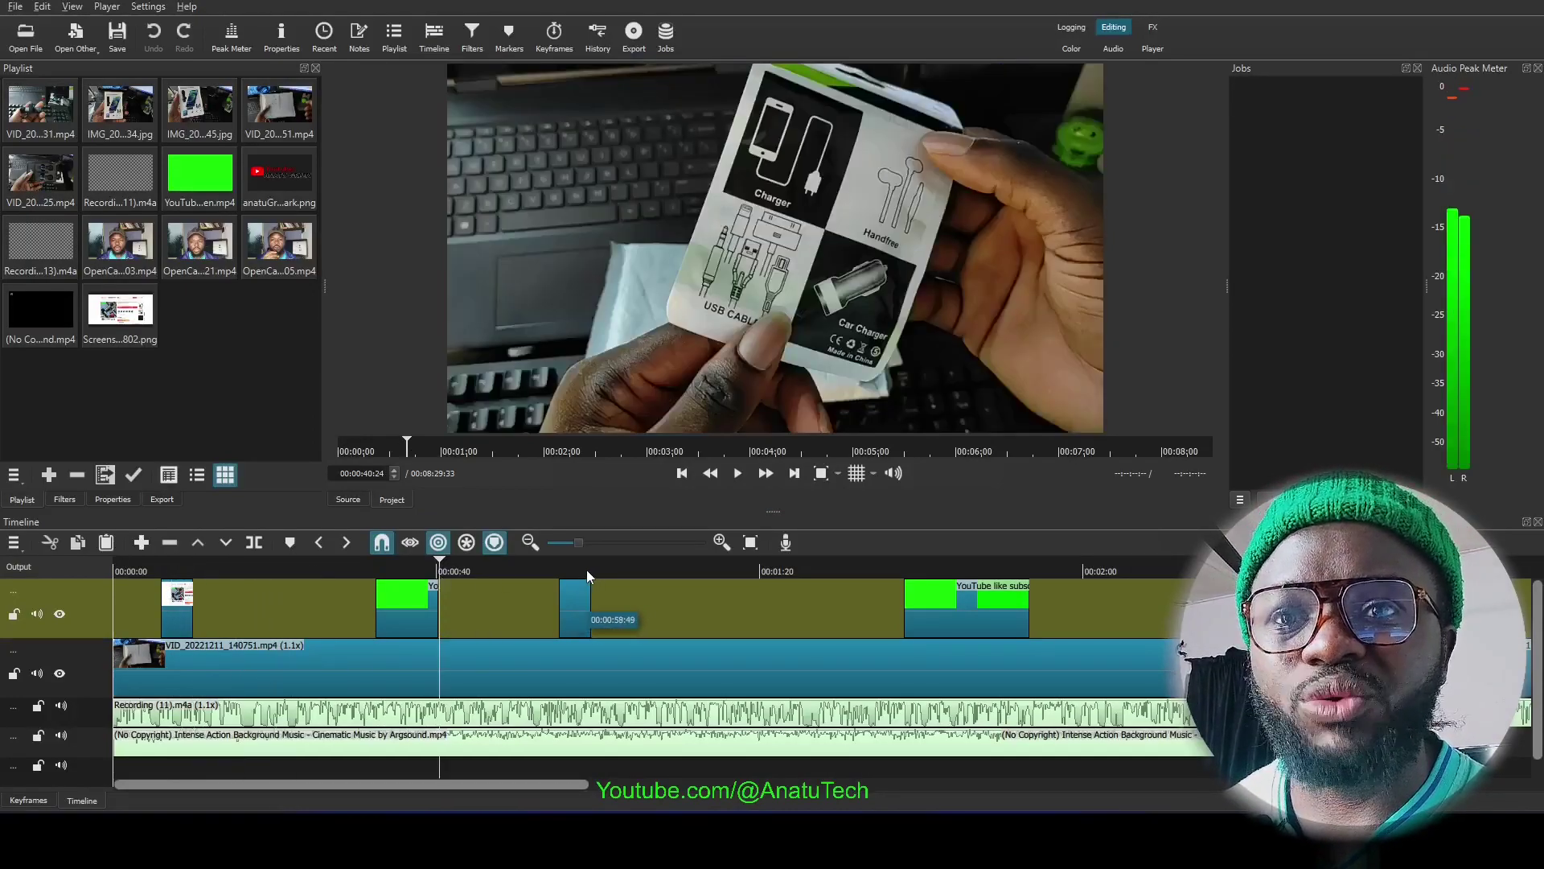
{"action": "left_click", "coordinate": [579, 572]}
{"action": "left_click_drag", "start_coordinate": [579, 574], "coordinate": [1207, 573]}
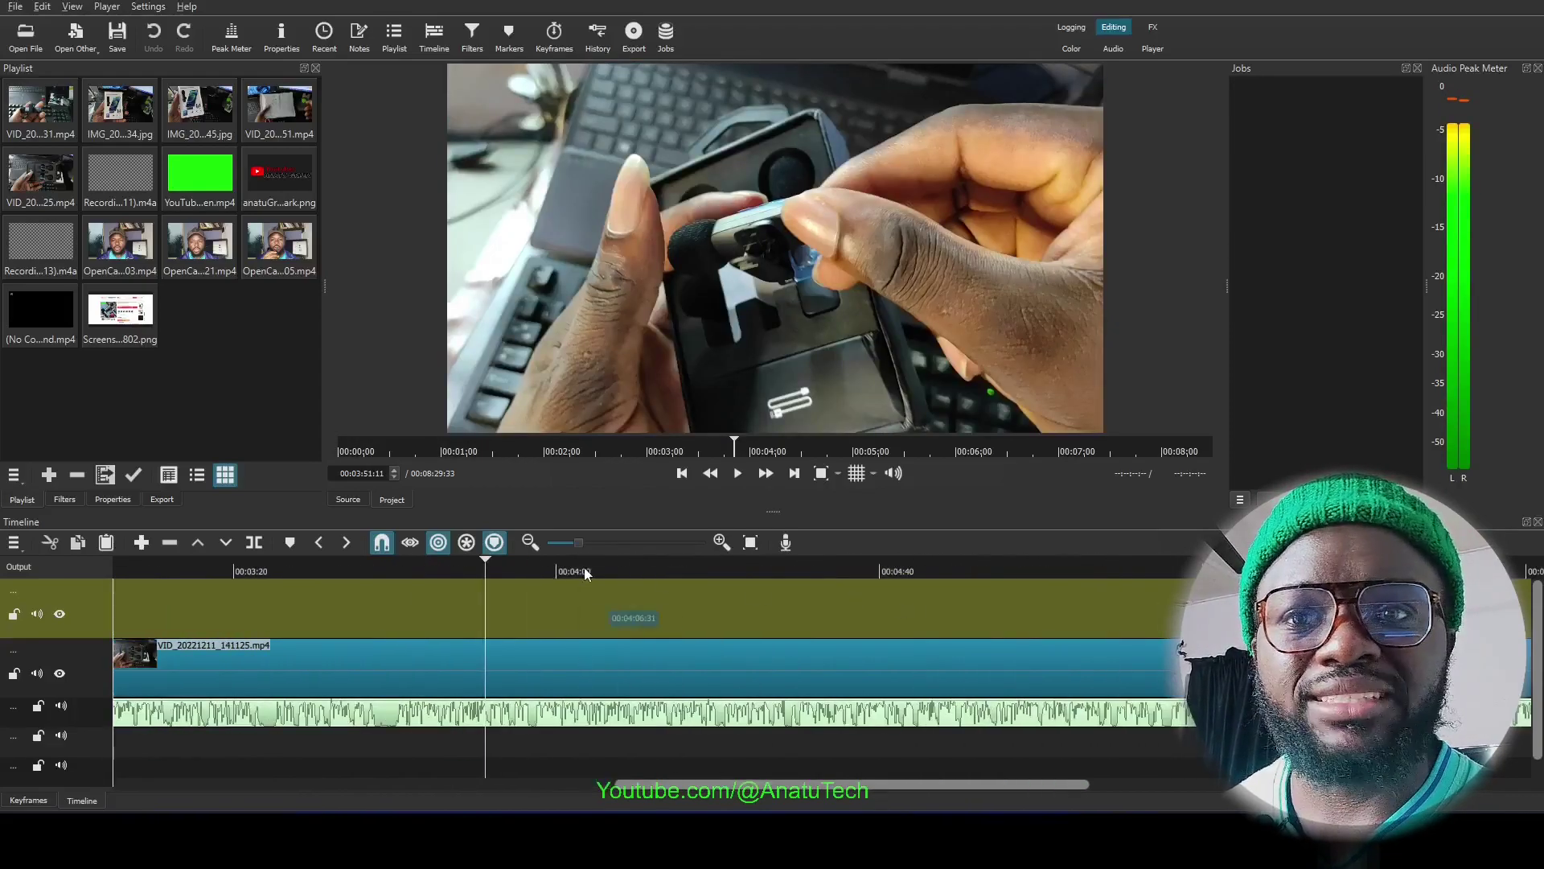
{"action": "left_click_drag", "start_coordinate": [519, 567], "coordinate": [153, 595]}
{"action": "scroll", "coordinate": [193, 630], "scroll_direction": "up", "scroll_amount": 10}
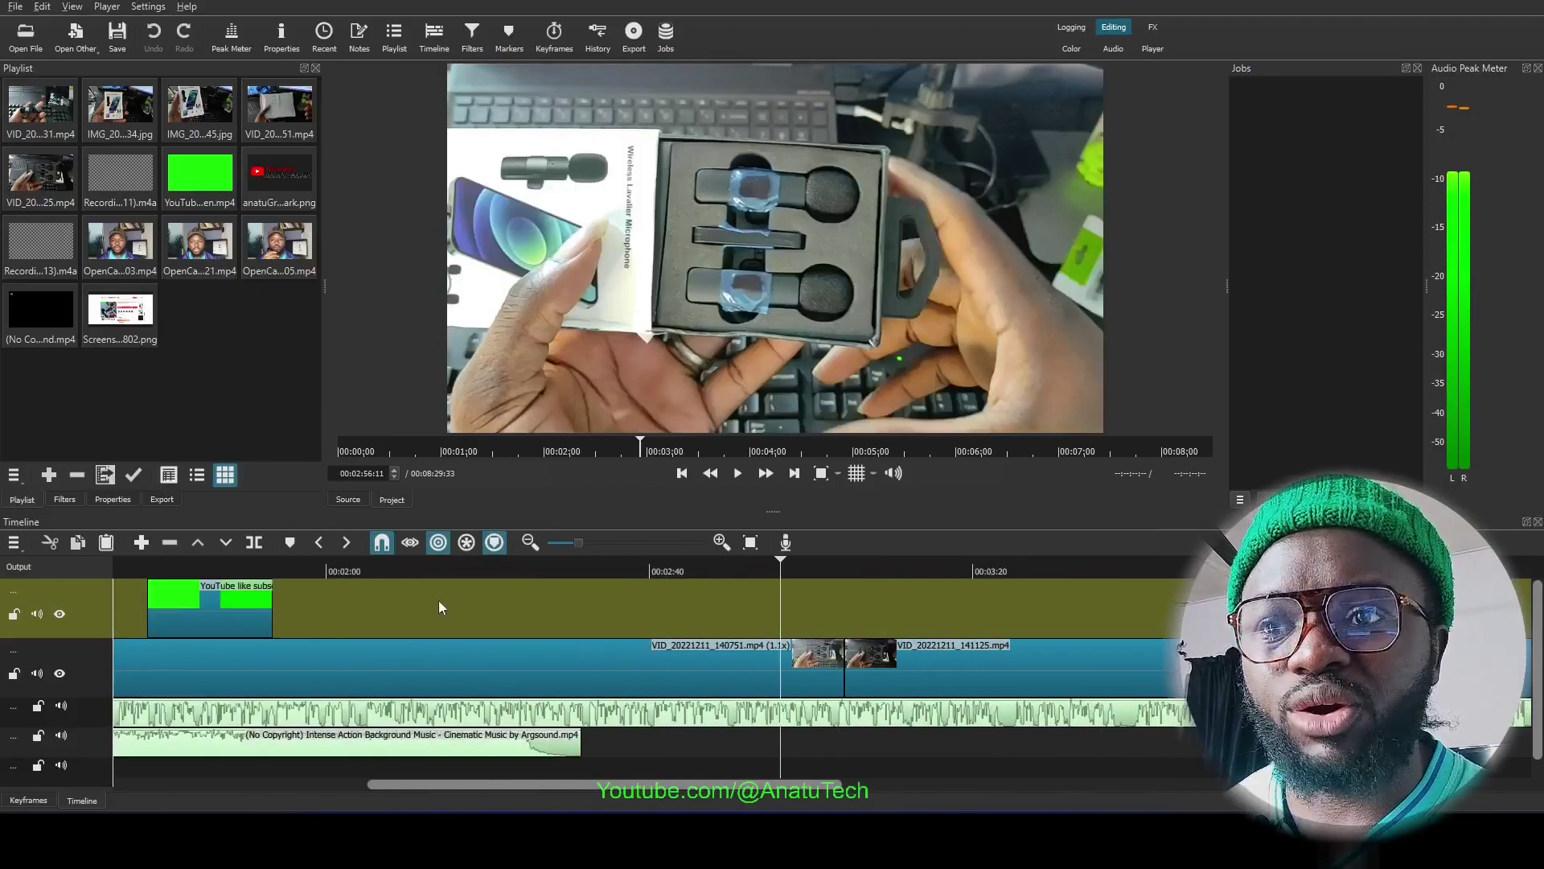
{"action": "left_click", "coordinate": [394, 615]}
{"action": "scroll", "coordinate": [319, 623], "scroll_direction": "up", "scroll_amount": 7}
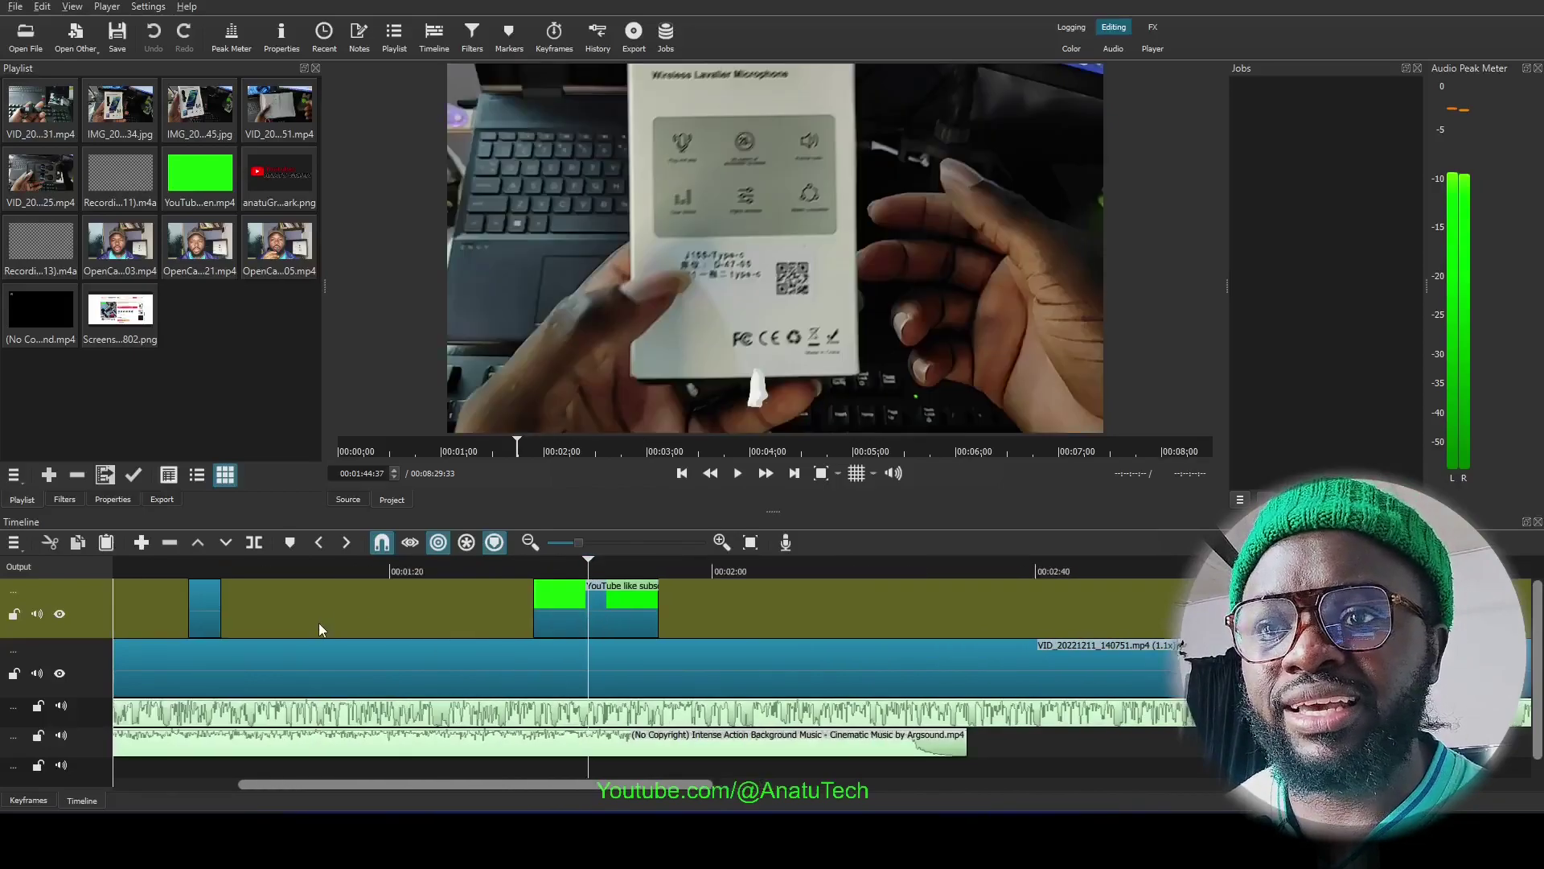
{"action": "scroll", "coordinate": [307, 621], "scroll_direction": "up", "scroll_amount": 1}
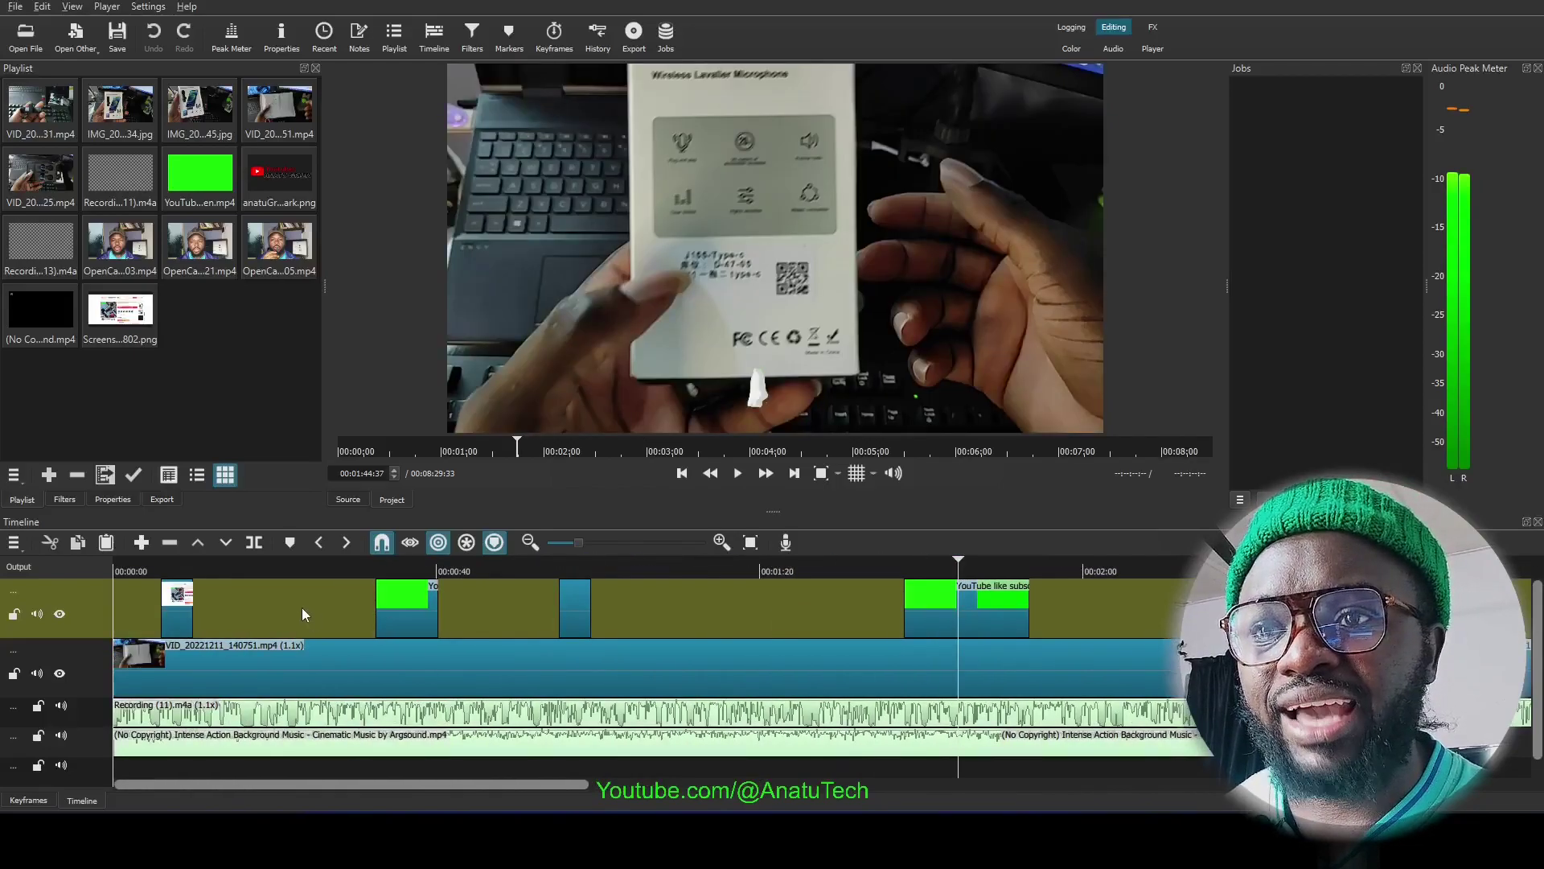
Preview the start of the project: unboxing footage at 00:00:03 and the screenshot at 00:00:07.
{"action": "left_click", "coordinate": [184, 573]}
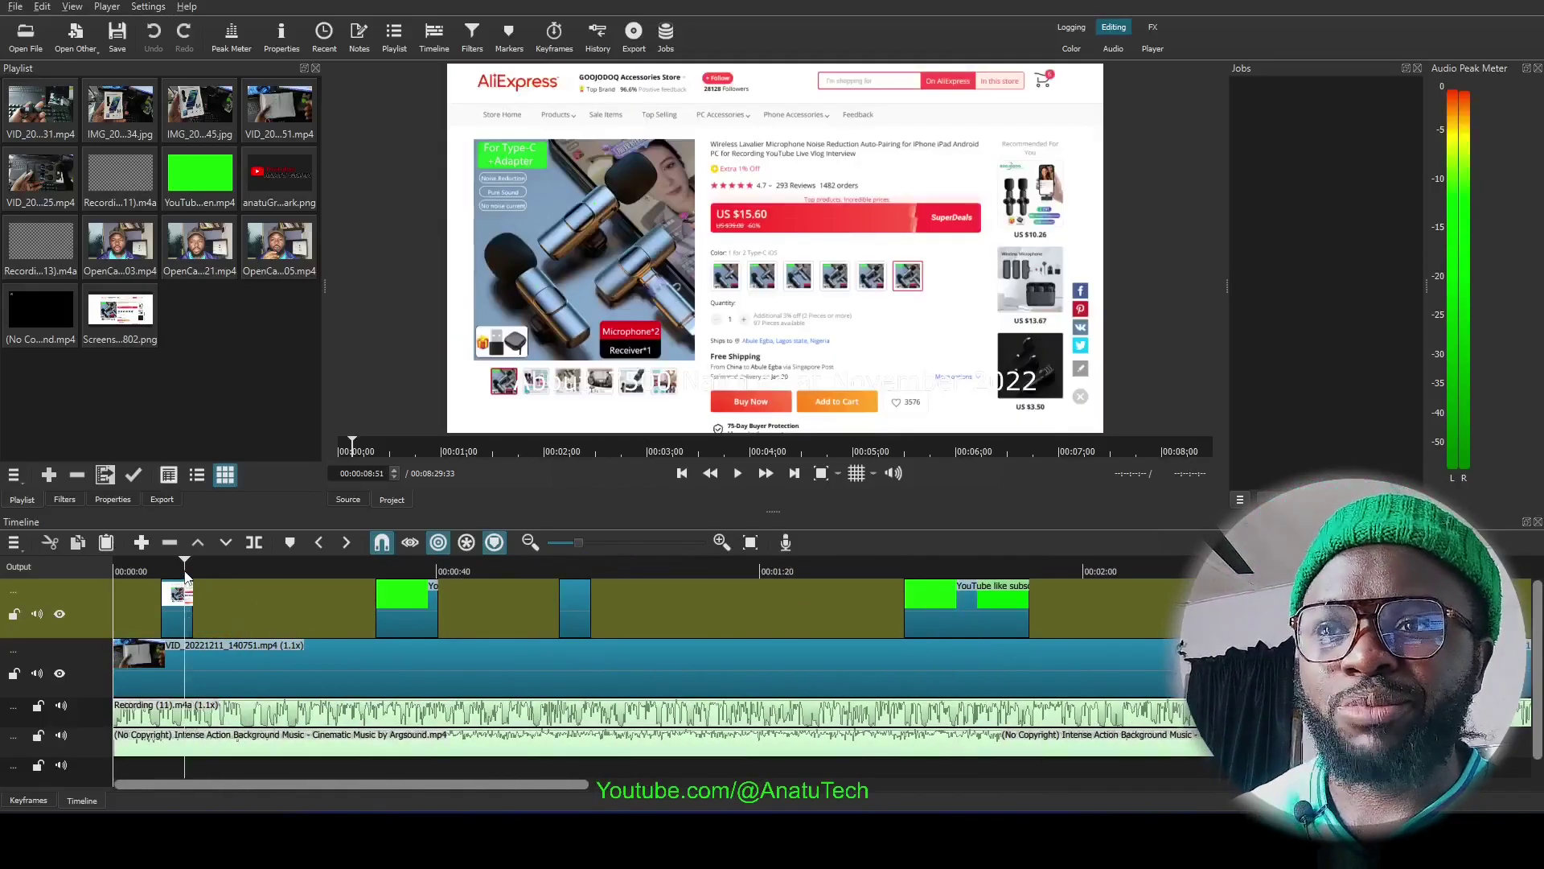
{"action": "left_click", "coordinate": [140, 567]}
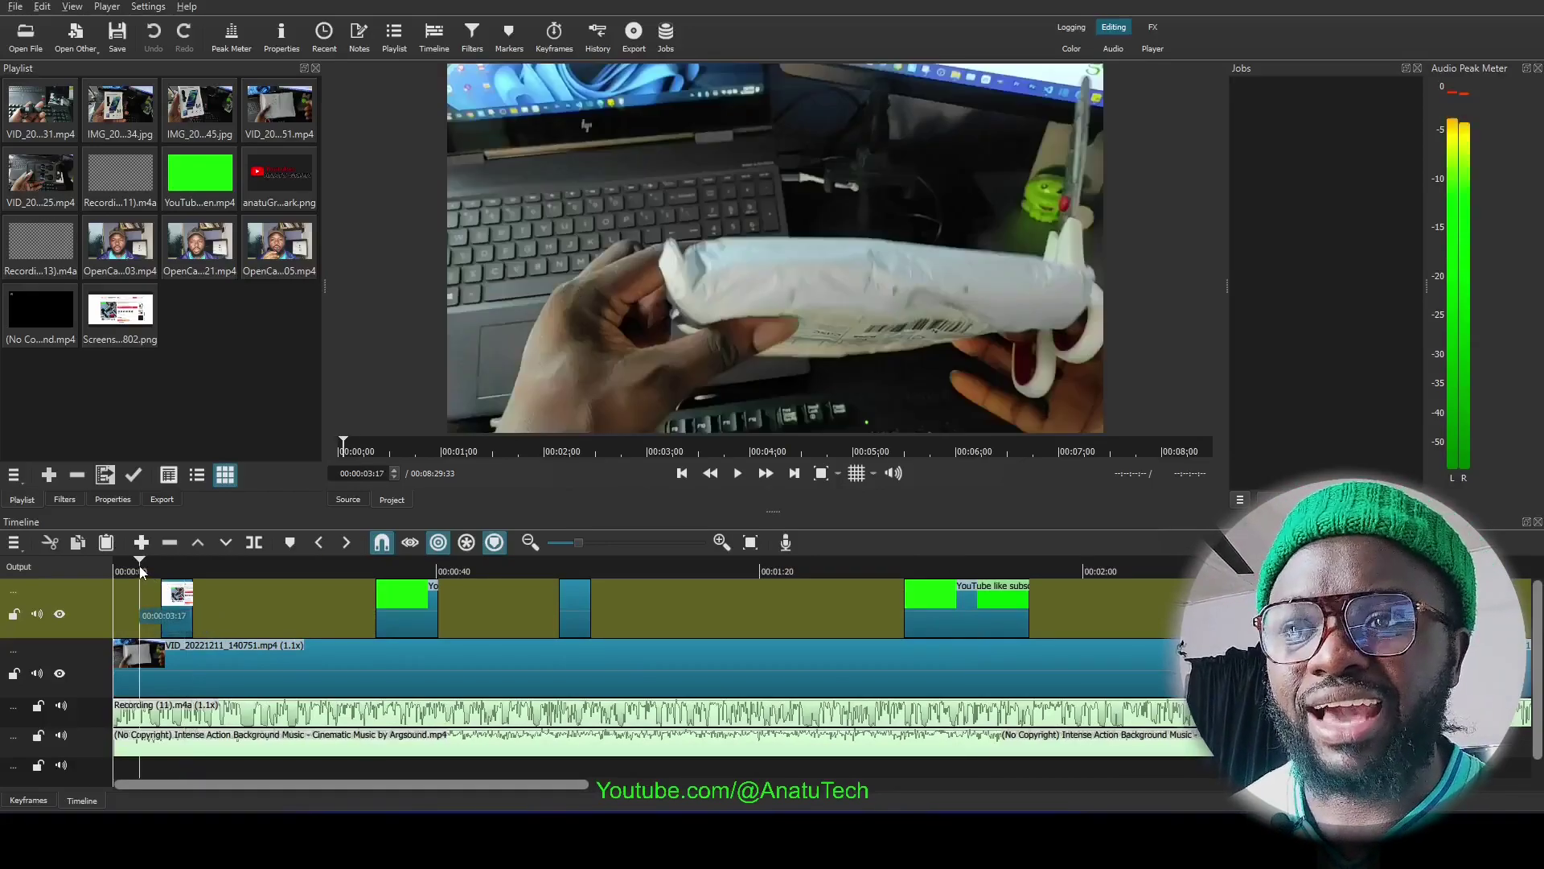
{"action": "left_click", "coordinate": [178, 569]}
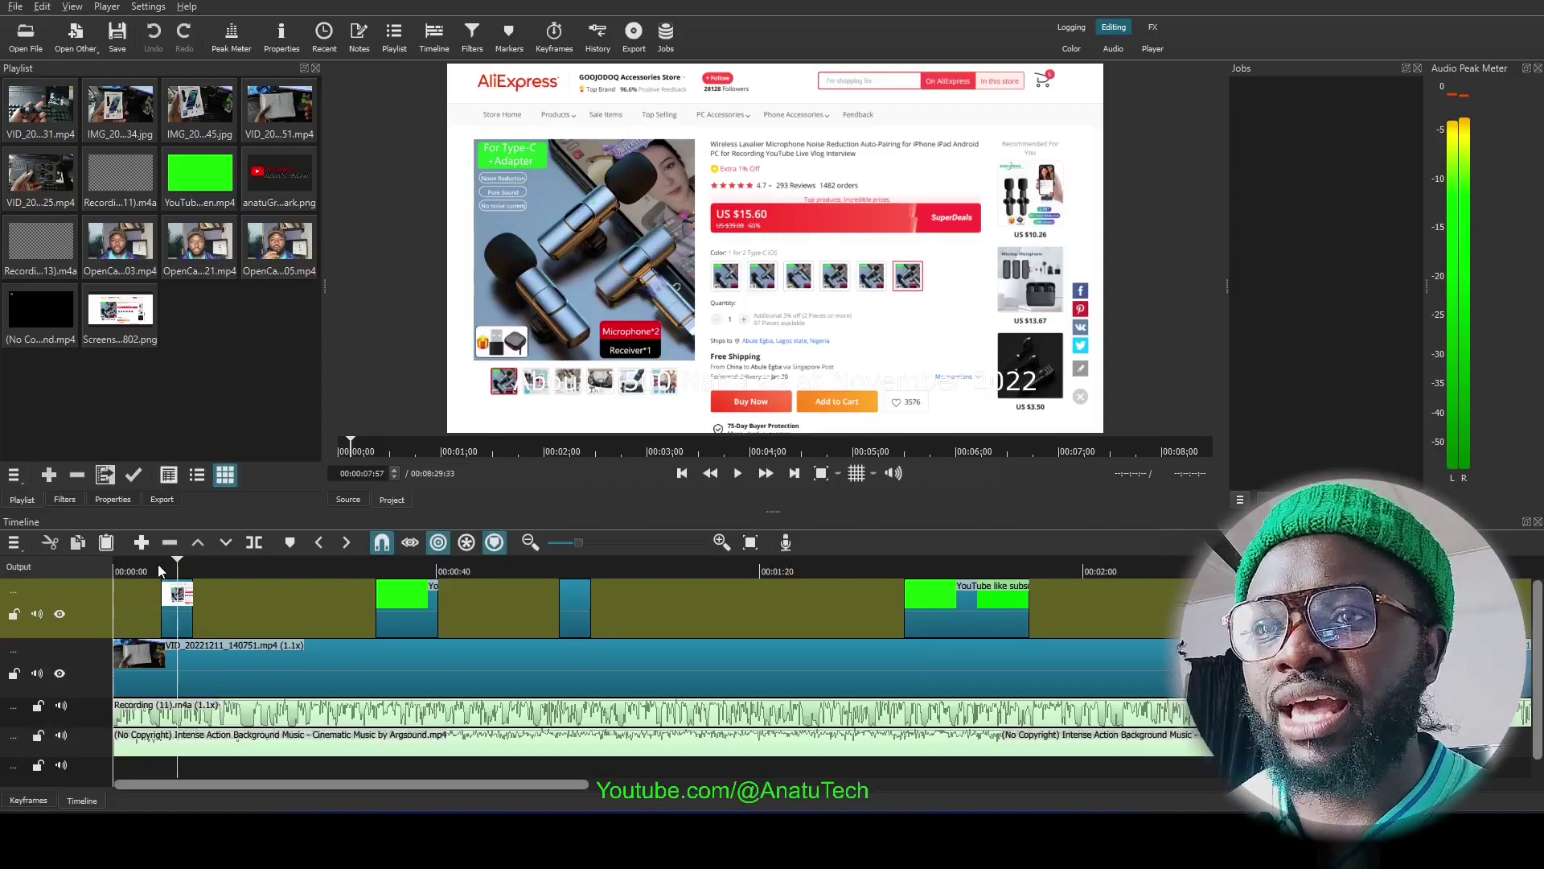
{"action": "left_click", "coordinate": [135, 571]}
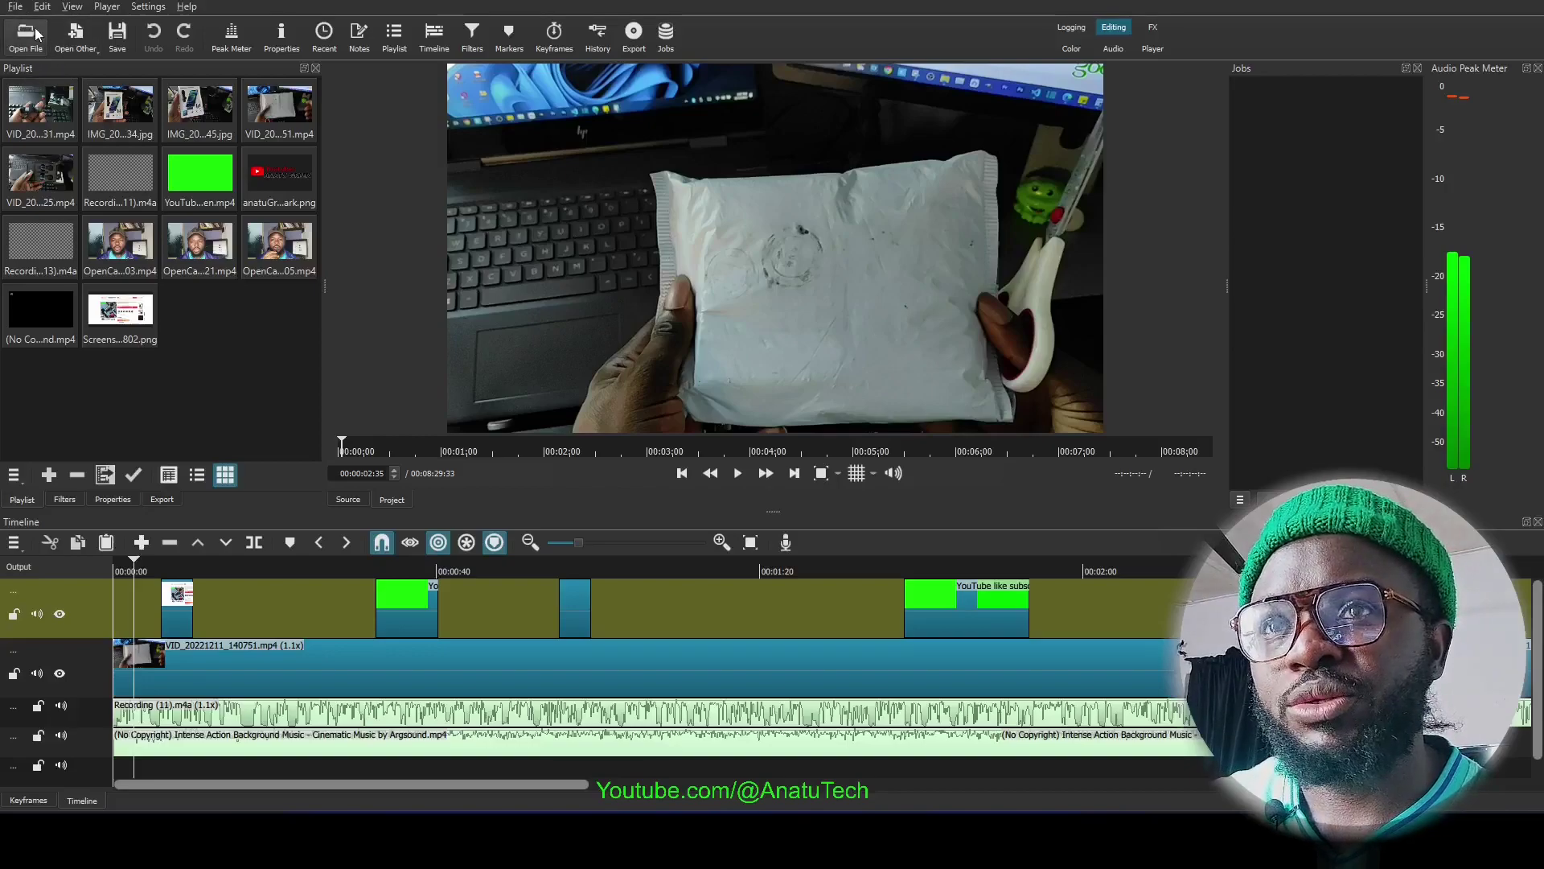
{"action": "left_click", "coordinate": [18, 9]}
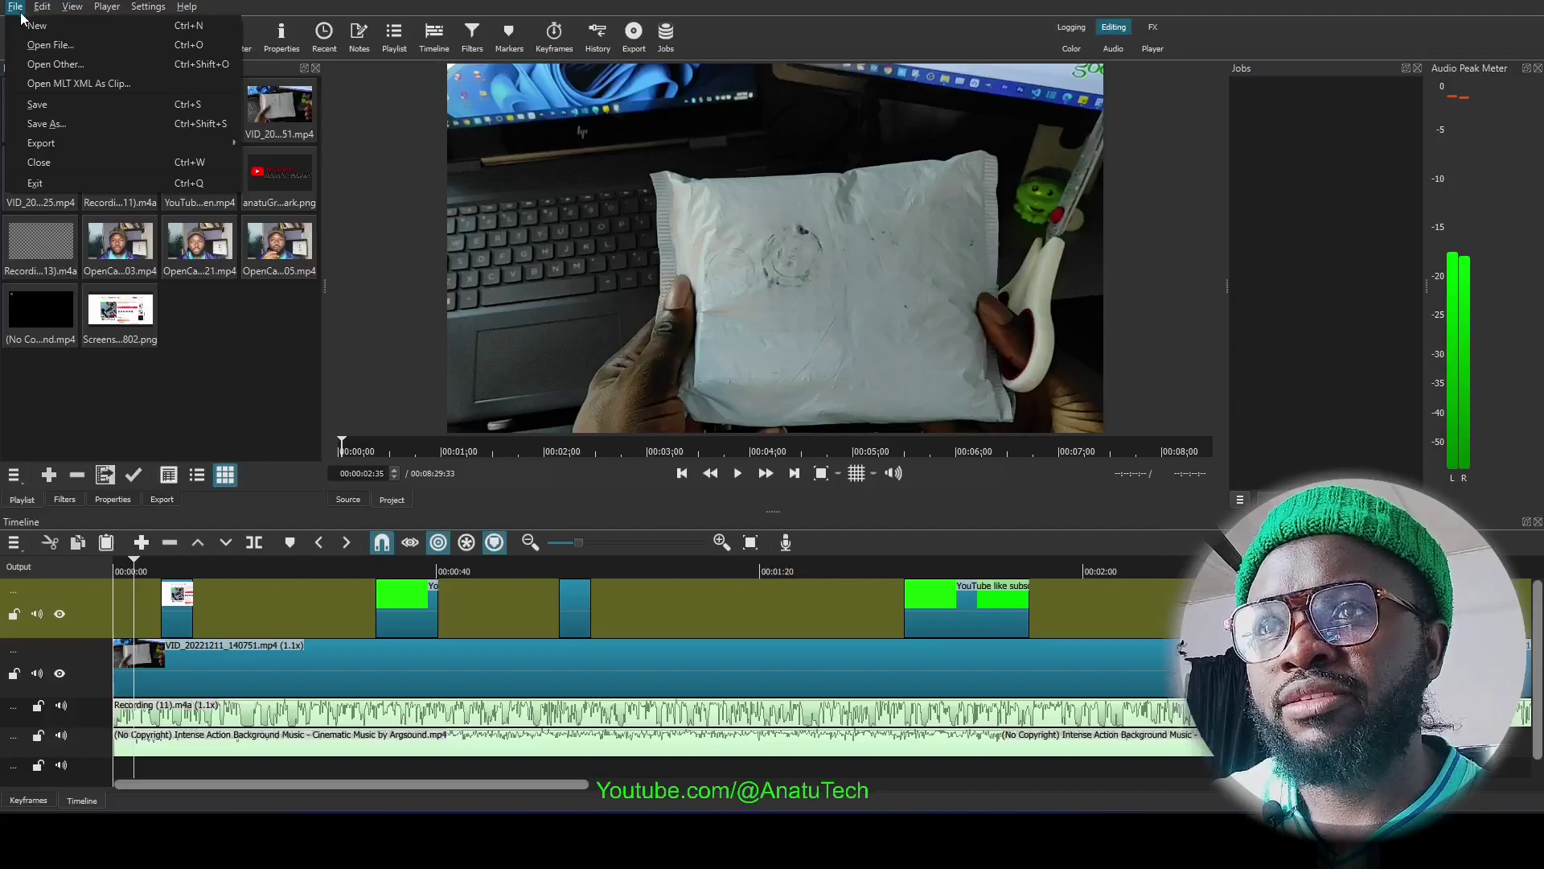
Save the recovered project as Wireless-lav-mic-unbox.mlt in Desktop > Wireless Lav mic.
{"action": "left_click", "coordinate": [53, 125]}
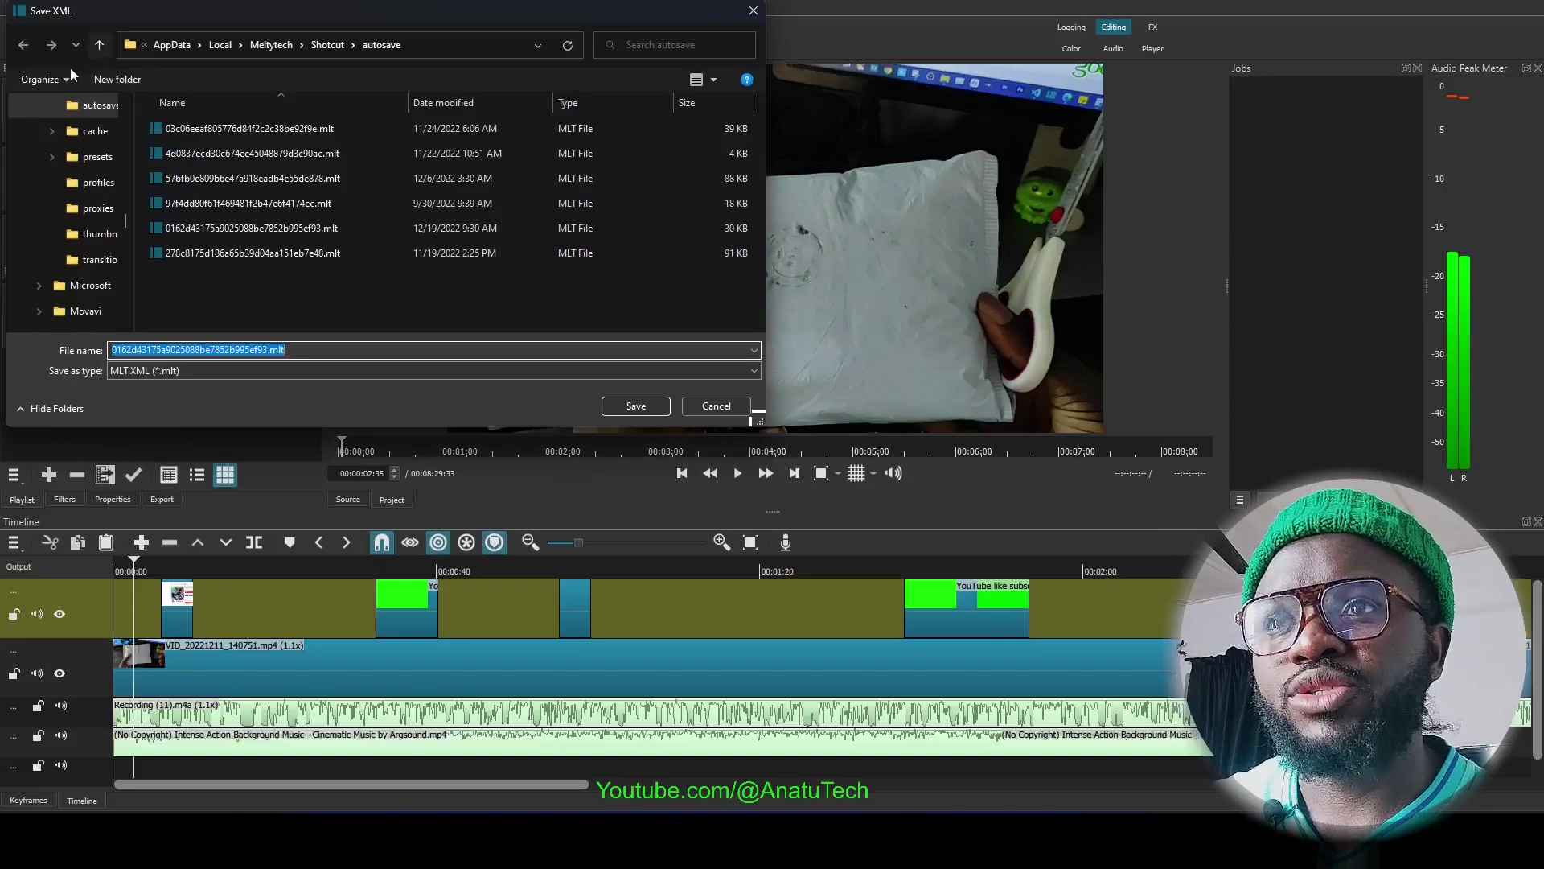
{"action": "scroll", "coordinate": [81, 128], "scroll_direction": "up", "scroll_amount": 5}
{"action": "scroll", "coordinate": [81, 127], "scroll_direction": "down", "scroll_amount": 10}
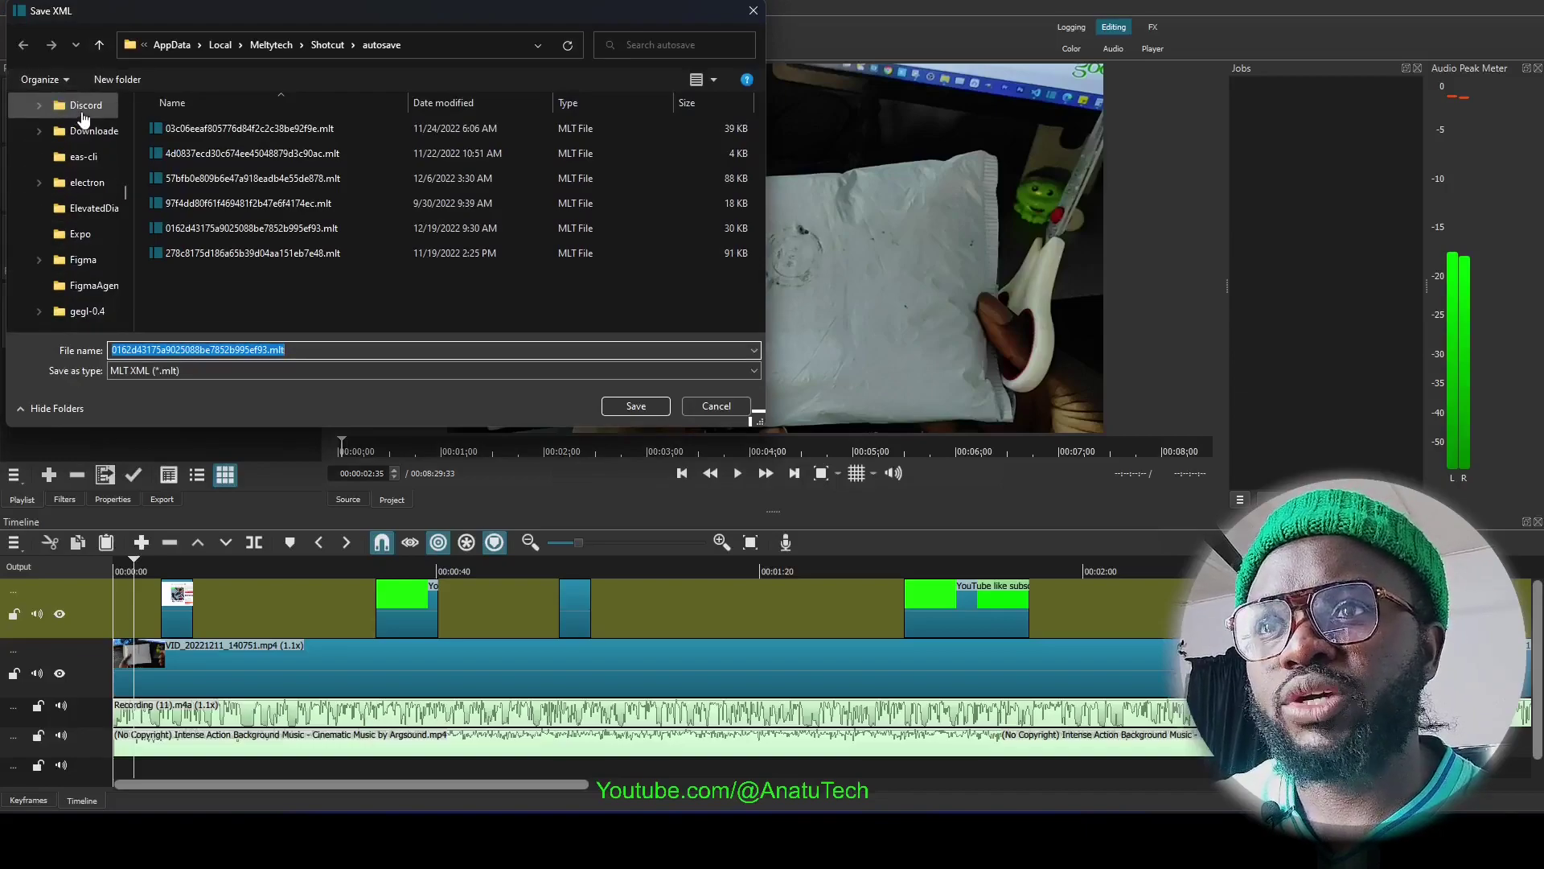
{"action": "left_click", "coordinate": [81, 127]}
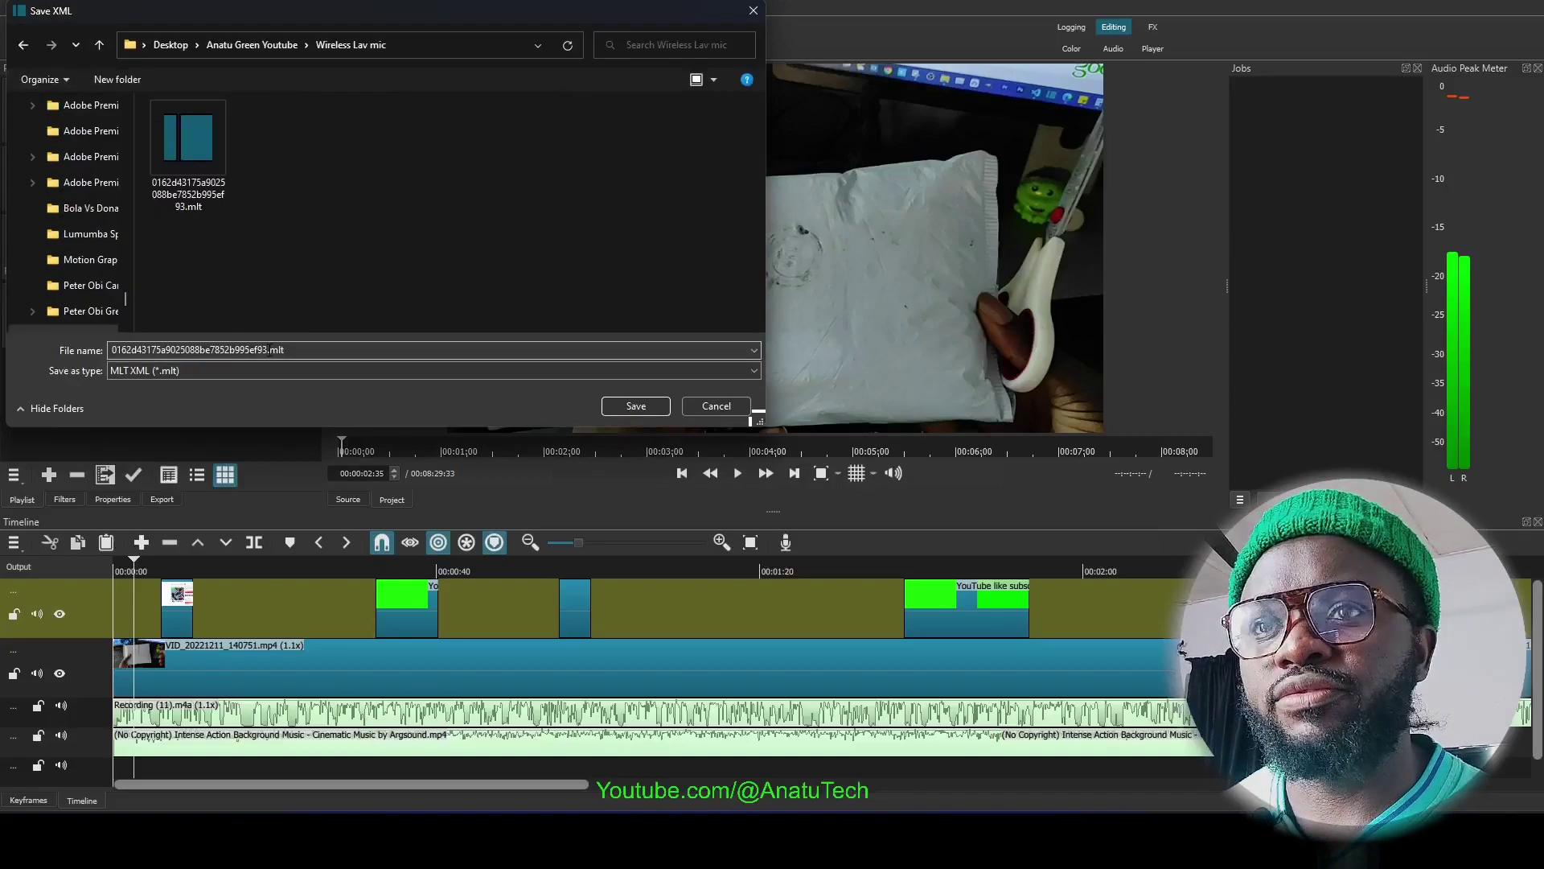
{"action": "key", "text": "ctrl+a"}
{"action": "type", "text": "Wireless-lav-mic-unbox.ml"}
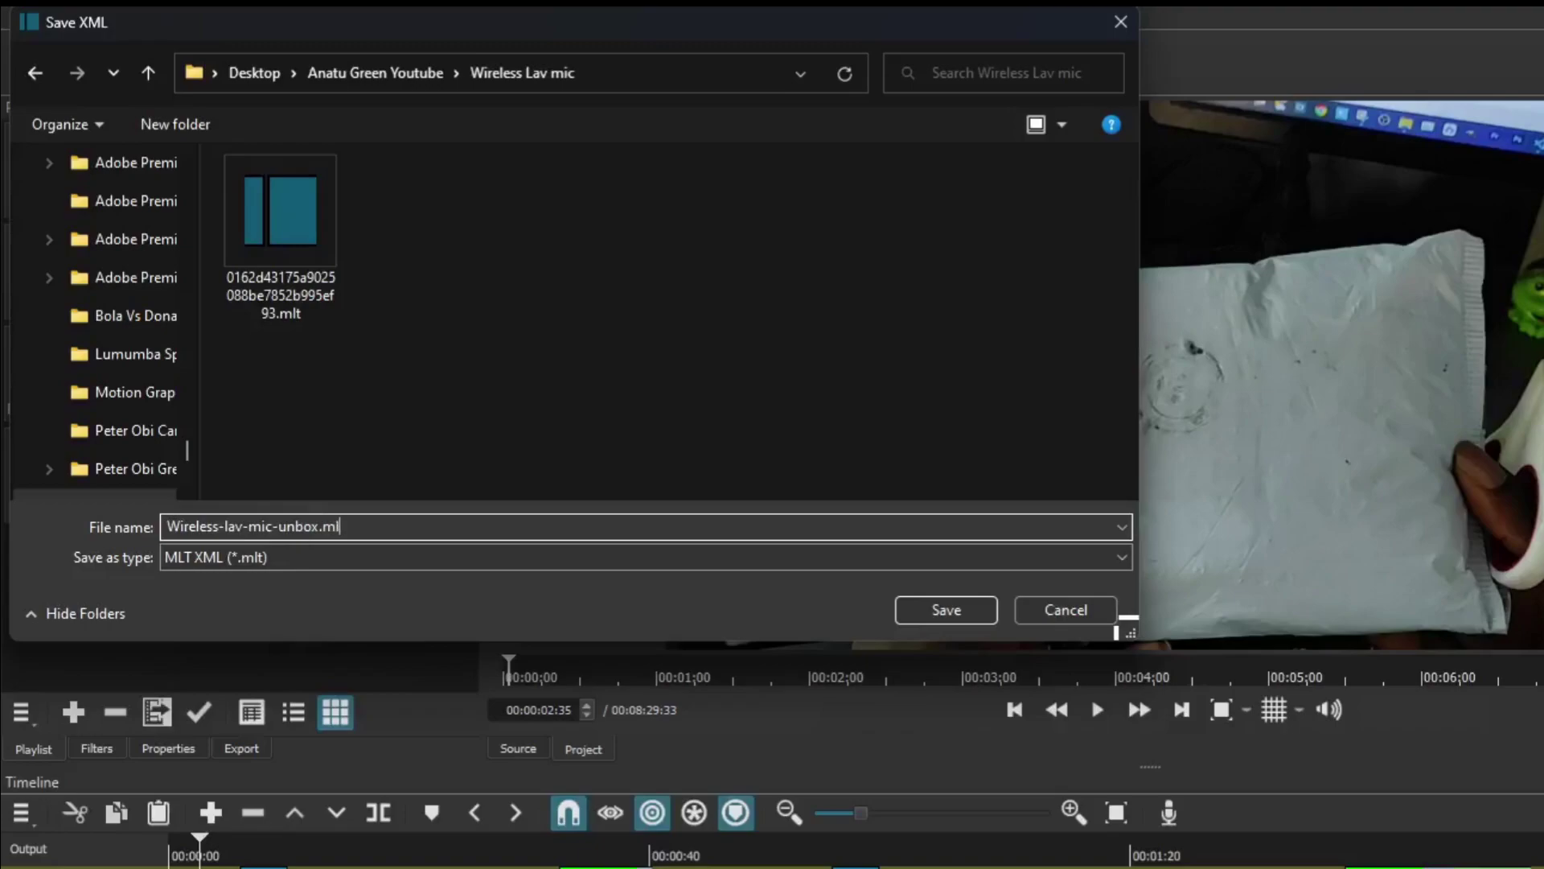
{"action": "type", "text": "t"}
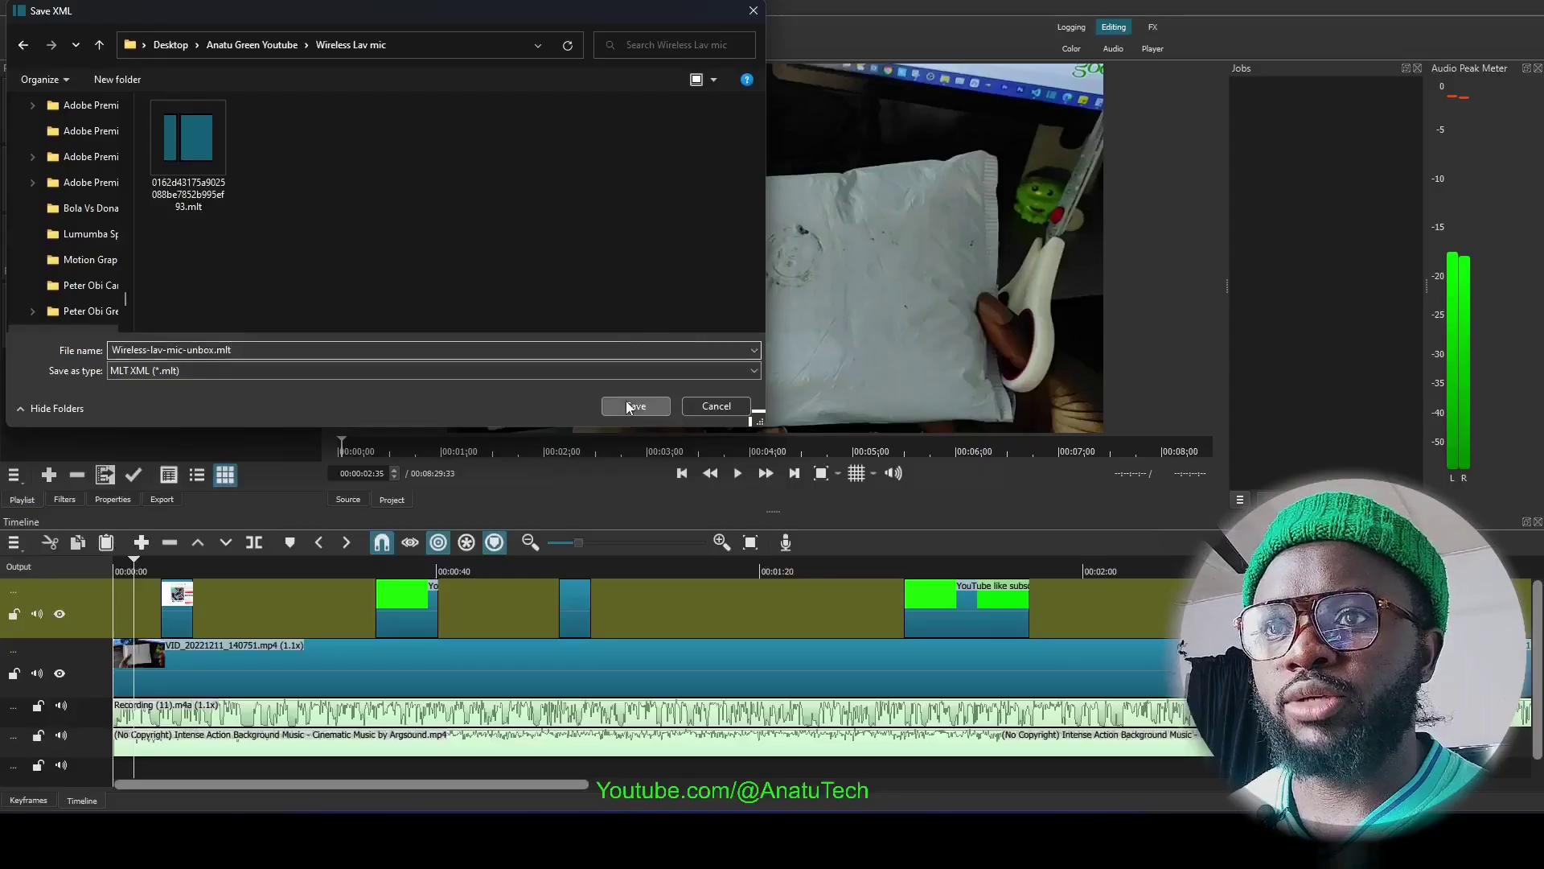
{"action": "left_click", "coordinate": [946, 610]}
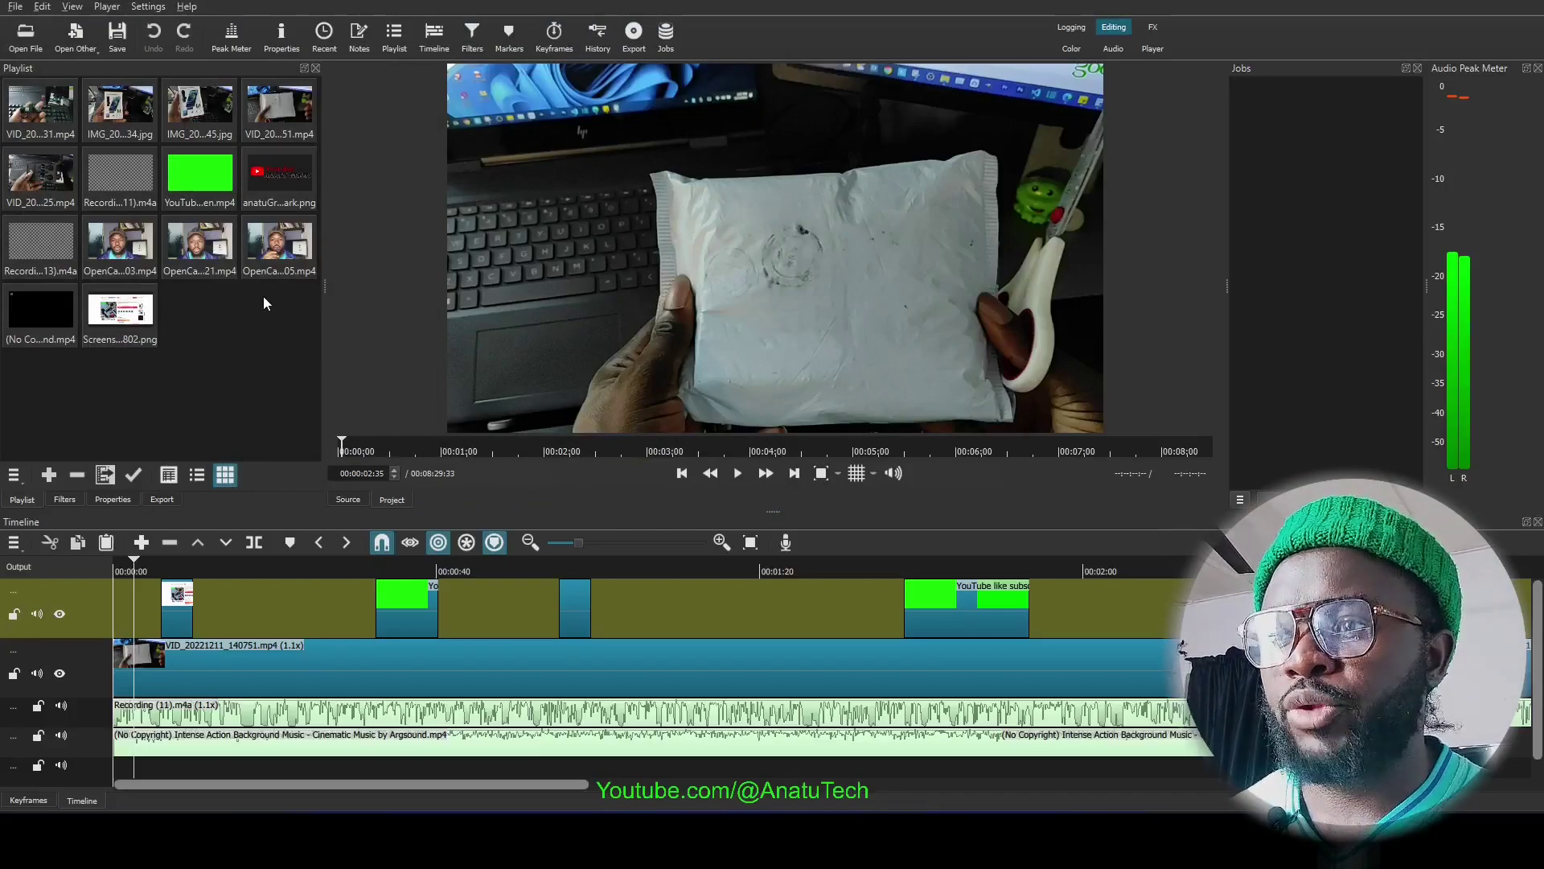
Choose Settings > App Data Directory > Set..., bringing up the restart-required warning.
{"action": "left_click", "coordinate": [135, 6]}
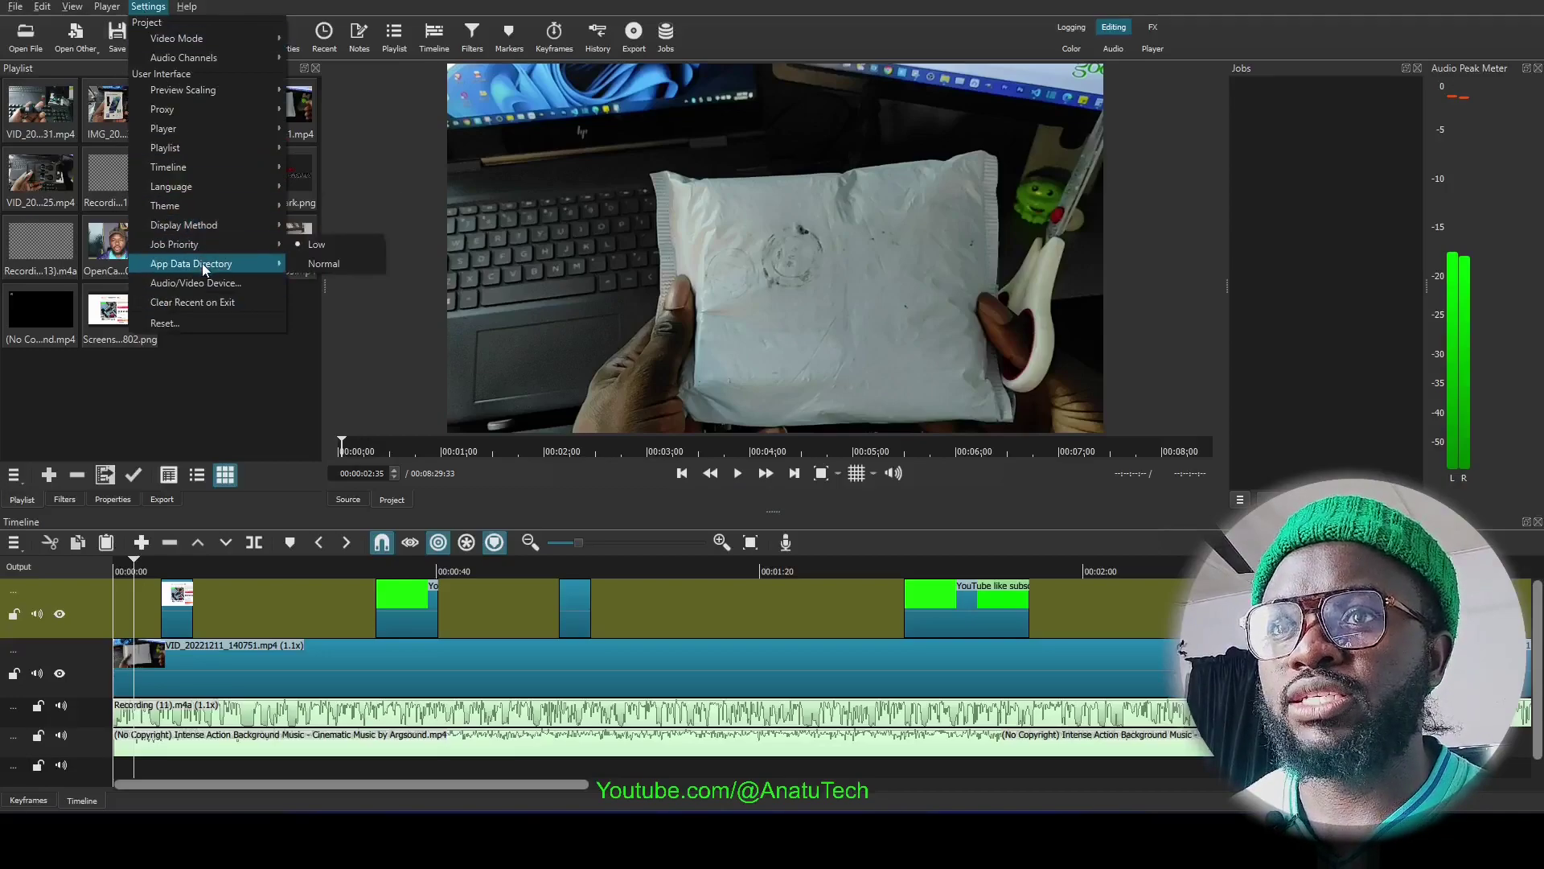
{"action": "mouse_move", "coordinate": [201, 263]}
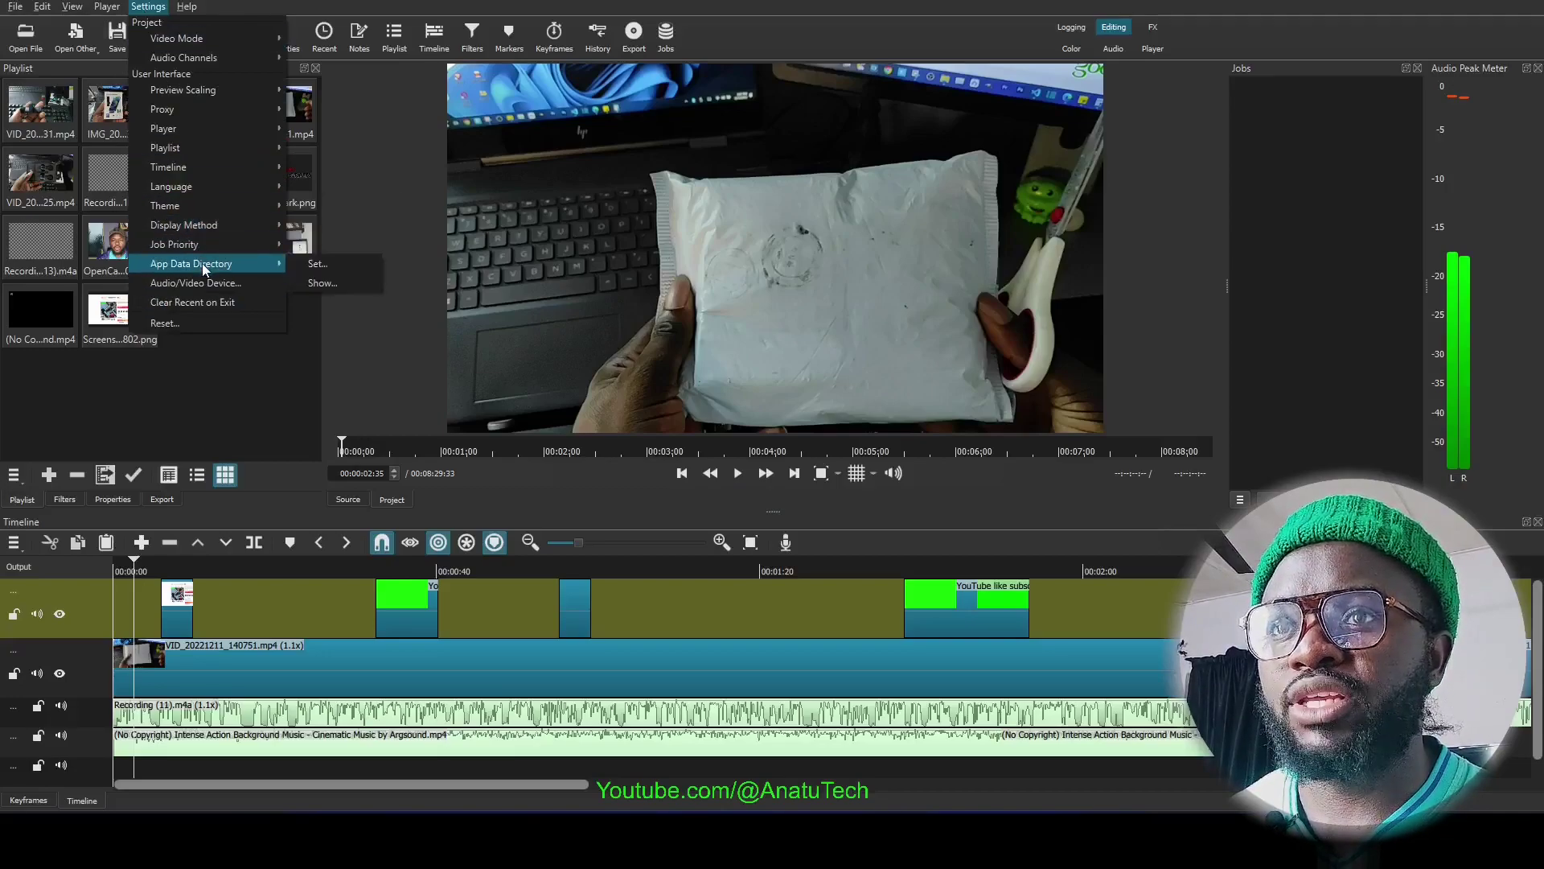
{"action": "left_click", "coordinate": [321, 267]}
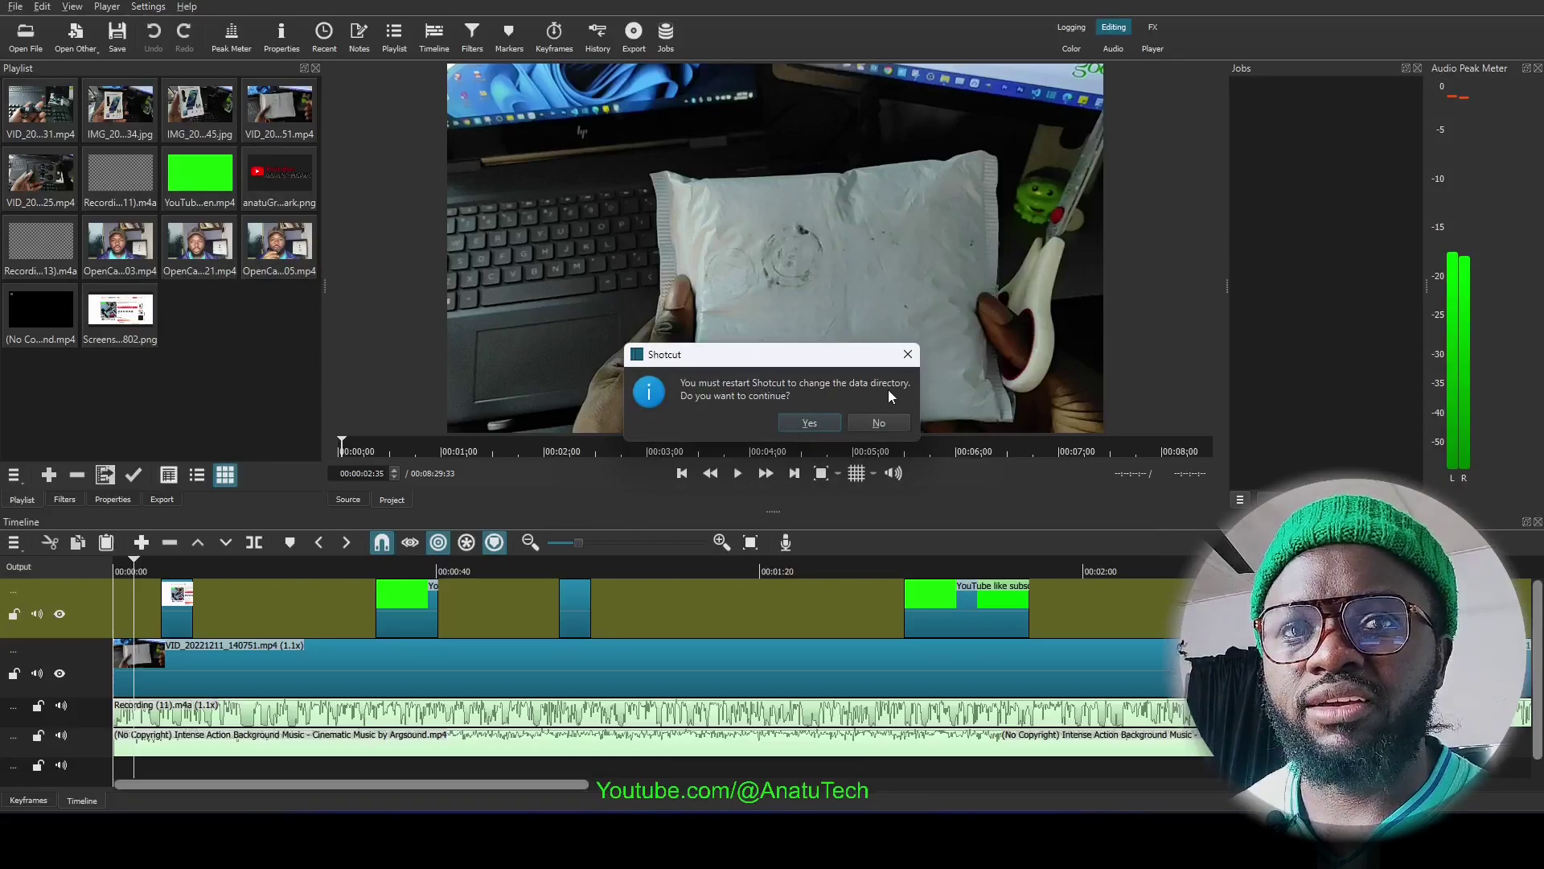
Accept the restart warning and select the autosave folder as the new data directory.
{"action": "left_click", "coordinate": [809, 424]}
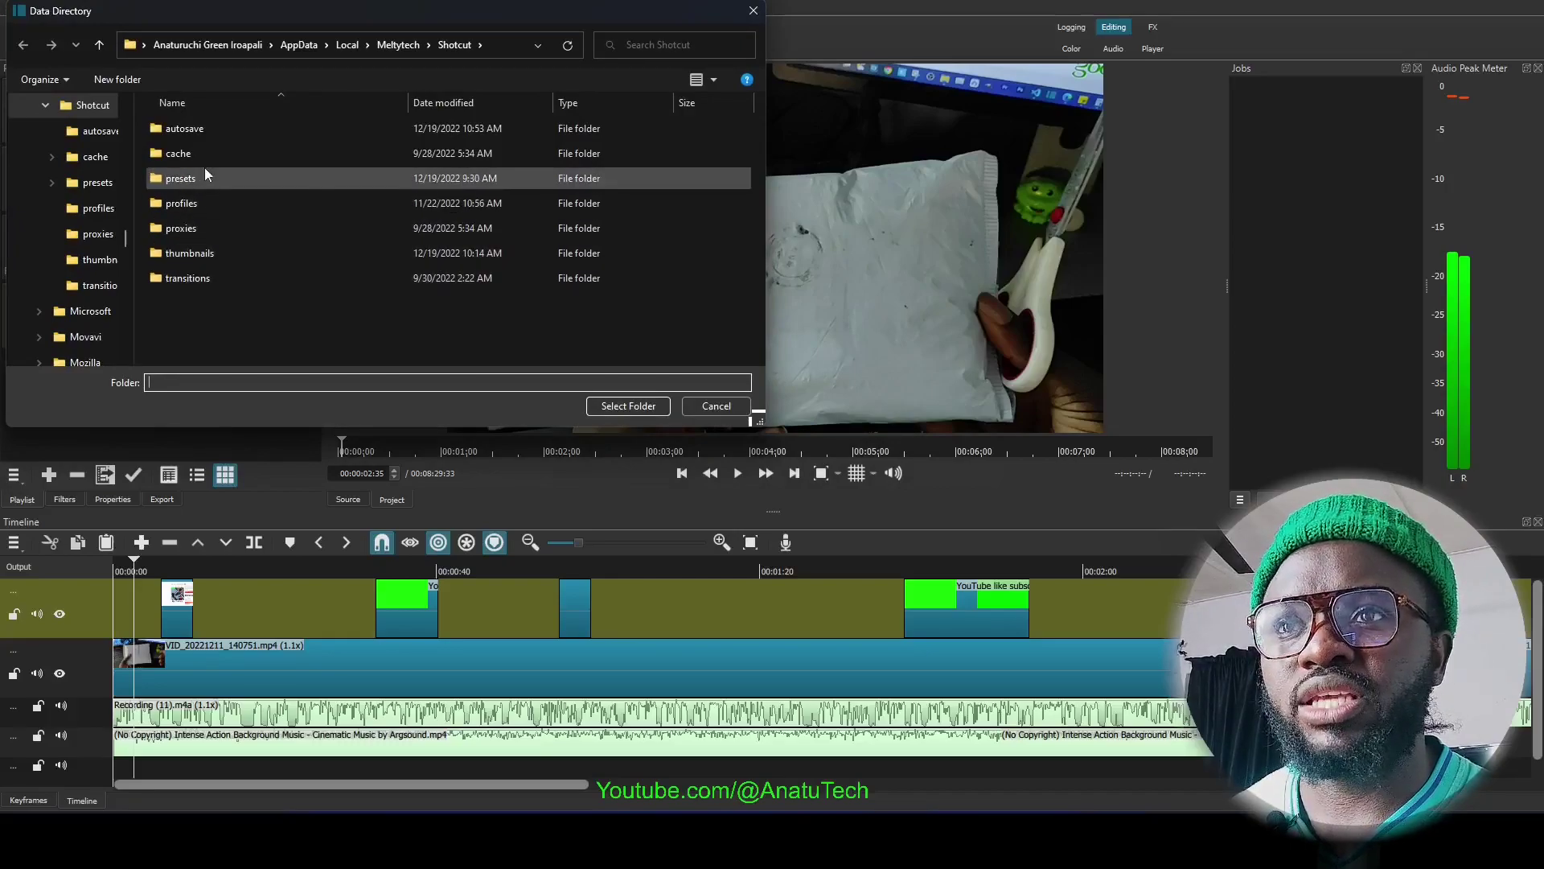
{"action": "left_click", "coordinate": [191, 123]}
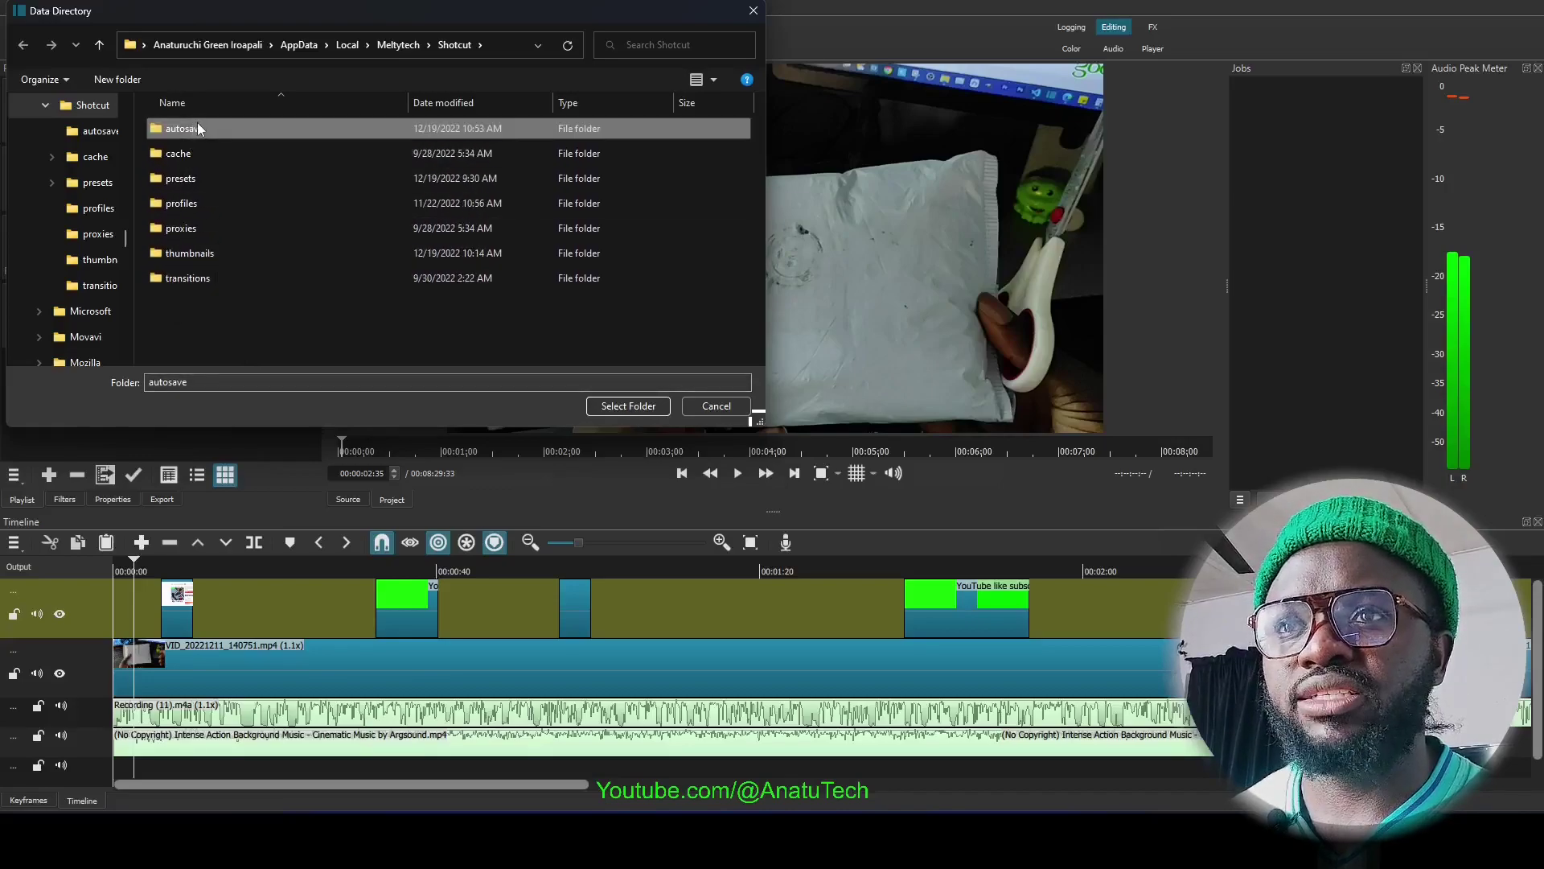
{"action": "left_click", "coordinate": [610, 406]}
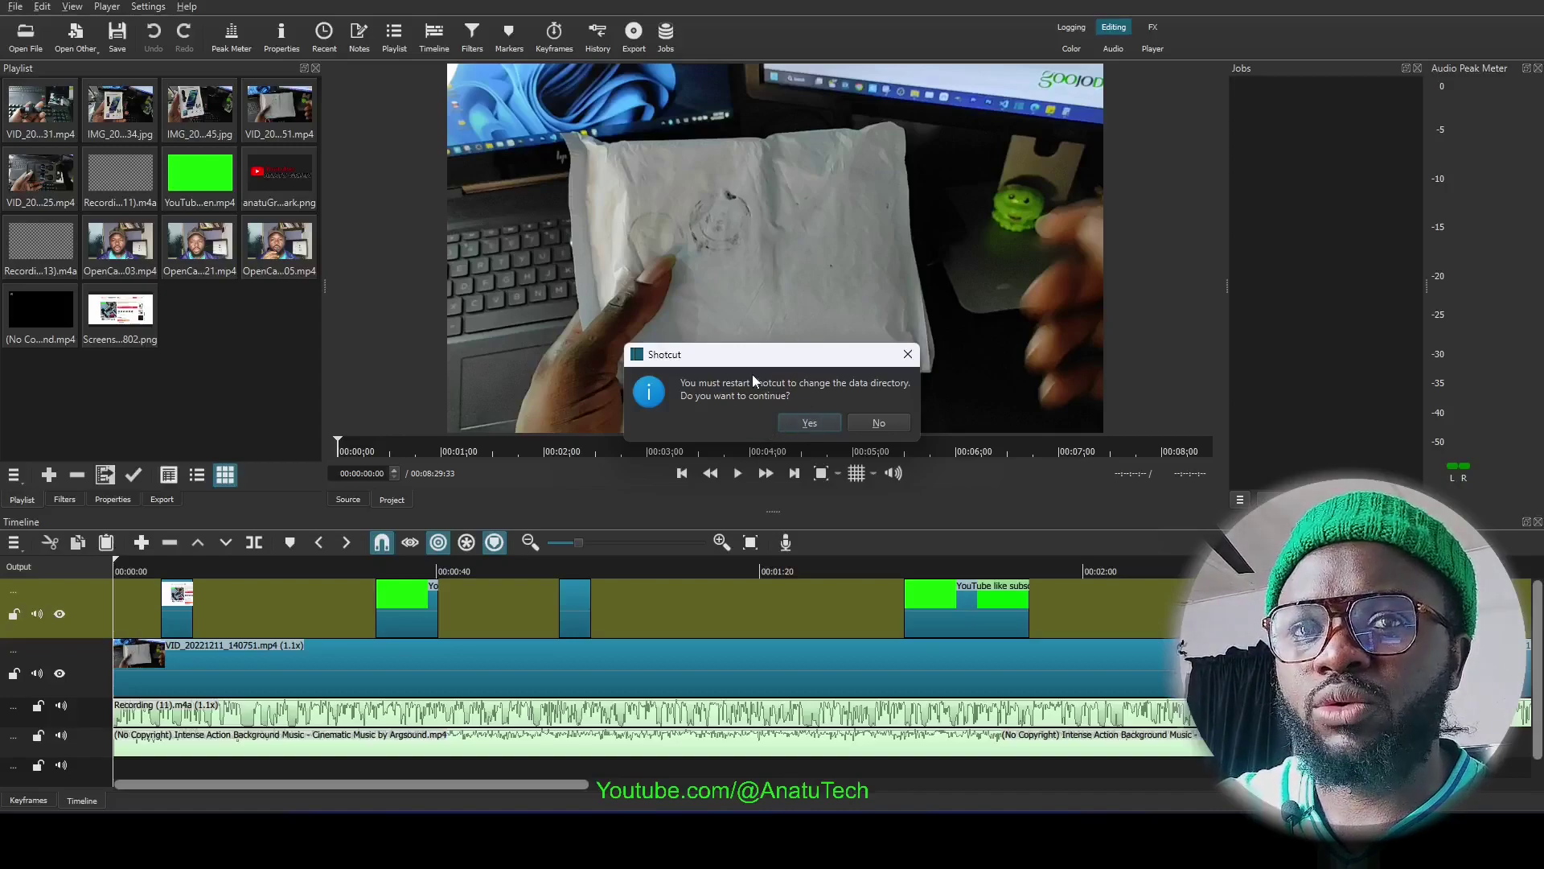
Accept the restart warning, browse to a Desktop folder, then cancel the Data Directory change.
{"action": "left_click", "coordinate": [807, 421]}
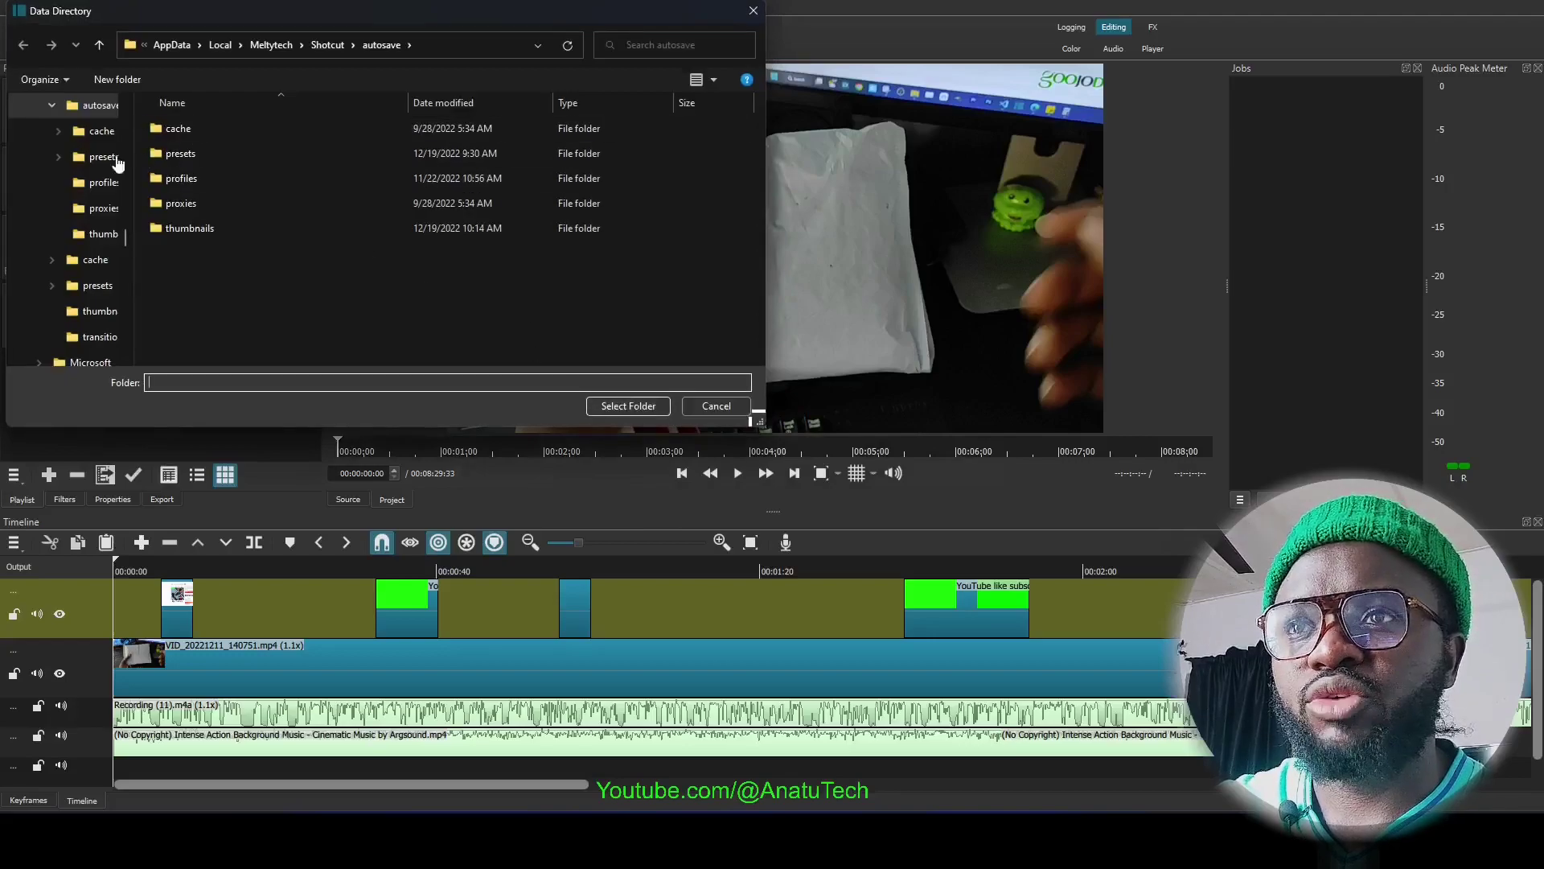
{"action": "scroll", "coordinate": [81, 153], "scroll_direction": "up", "scroll_amount": 6}
{"action": "scroll", "coordinate": [88, 141], "scroll_direction": "up", "scroll_amount": 10}
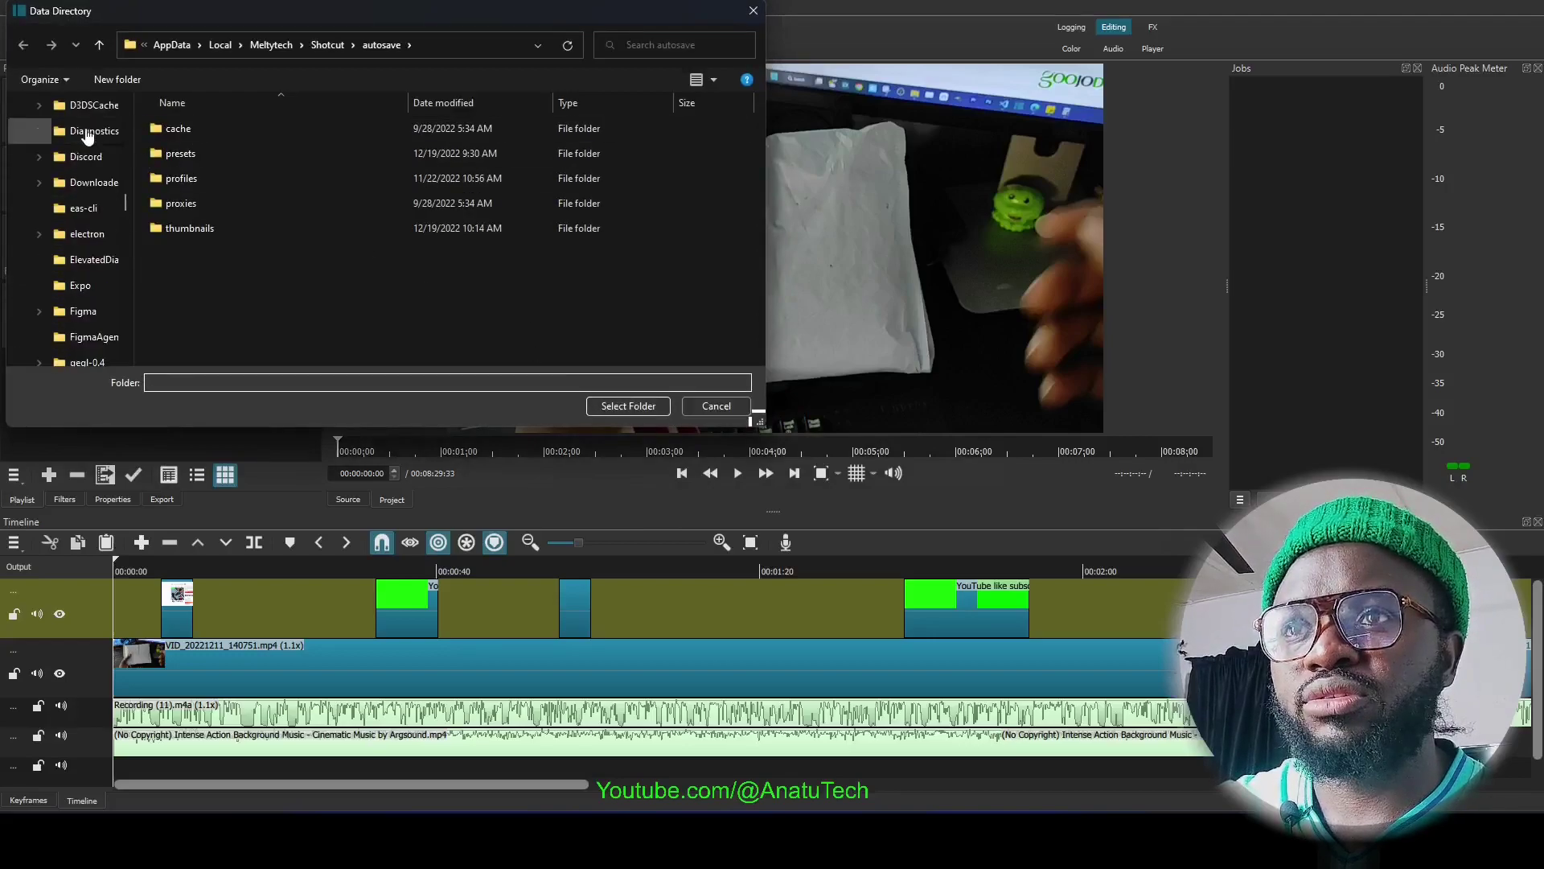
{"action": "scroll", "coordinate": [88, 133], "scroll_direction": "up", "scroll_amount": 5}
{"action": "scroll", "coordinate": [87, 134], "scroll_direction": "up", "scroll_amount": 5}
{"action": "left_click", "coordinate": [80, 128]}
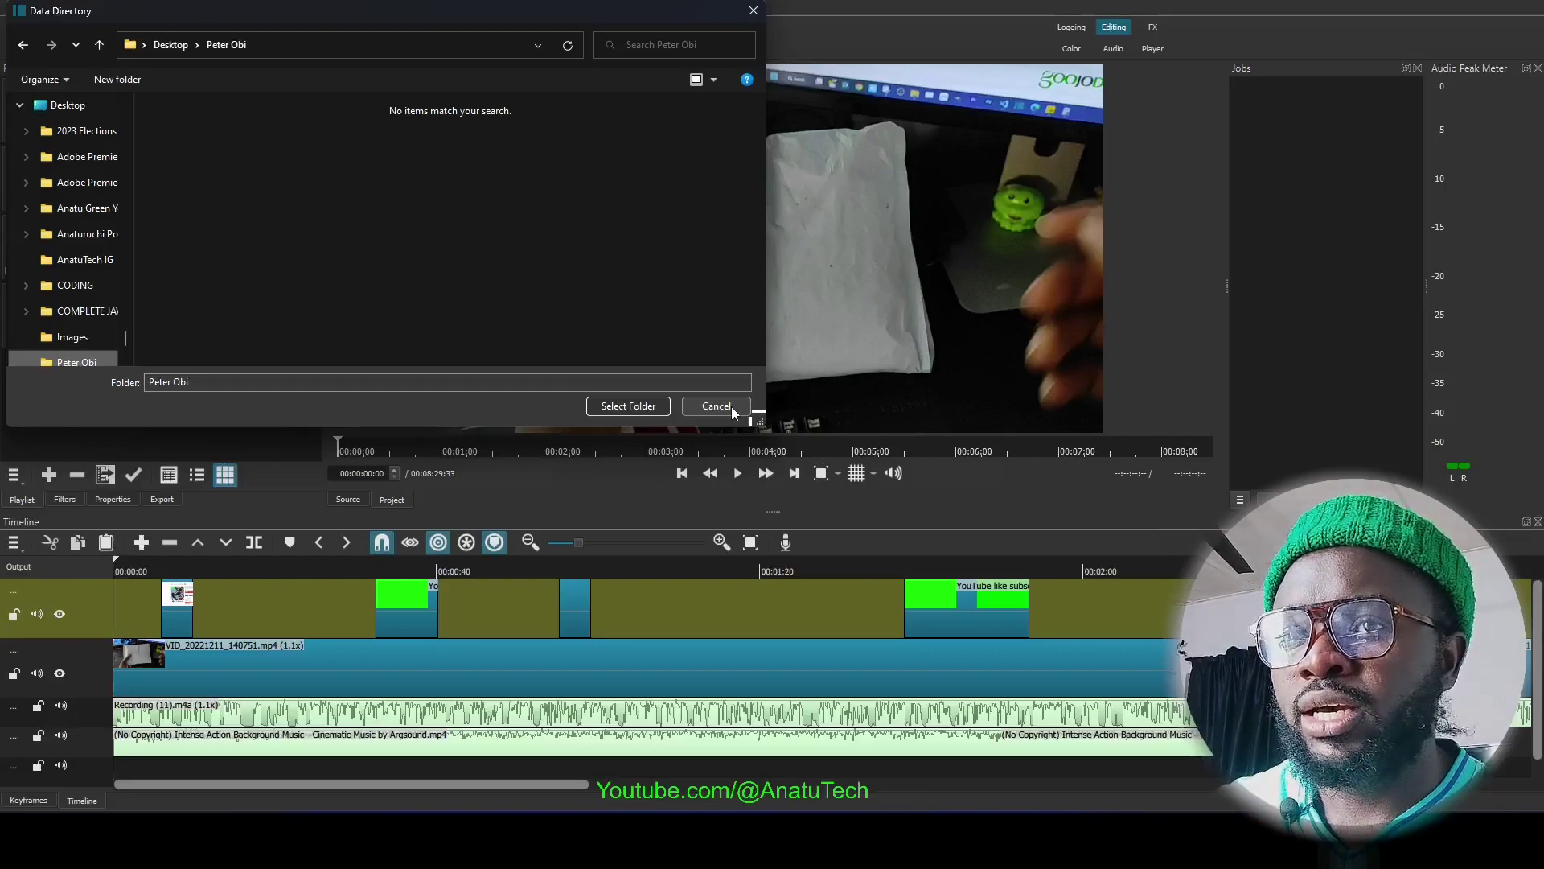
{"action": "left_click", "coordinate": [715, 406]}
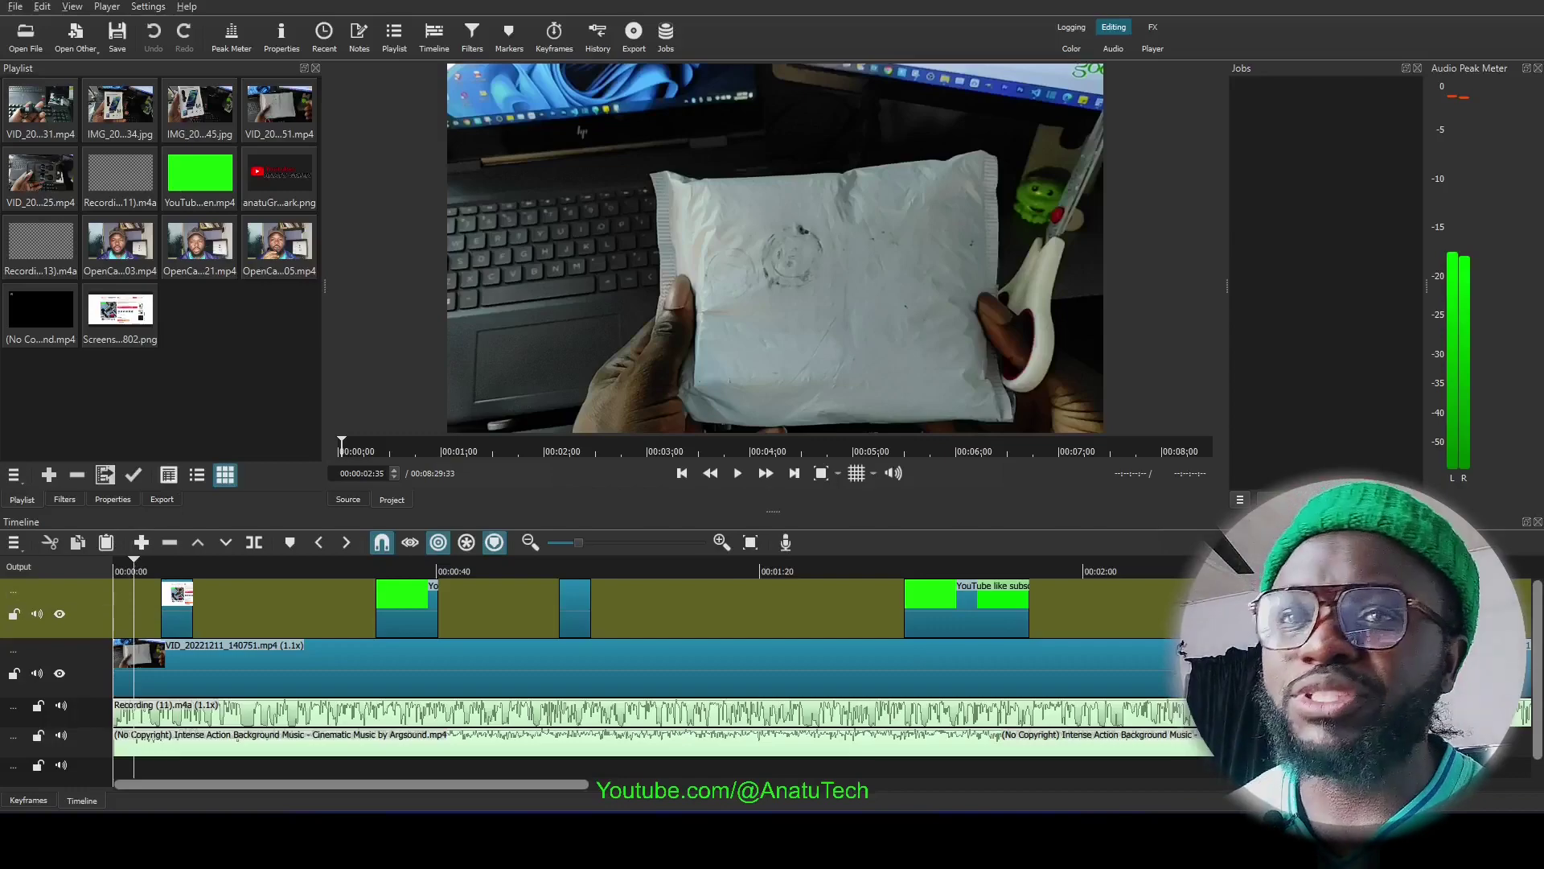